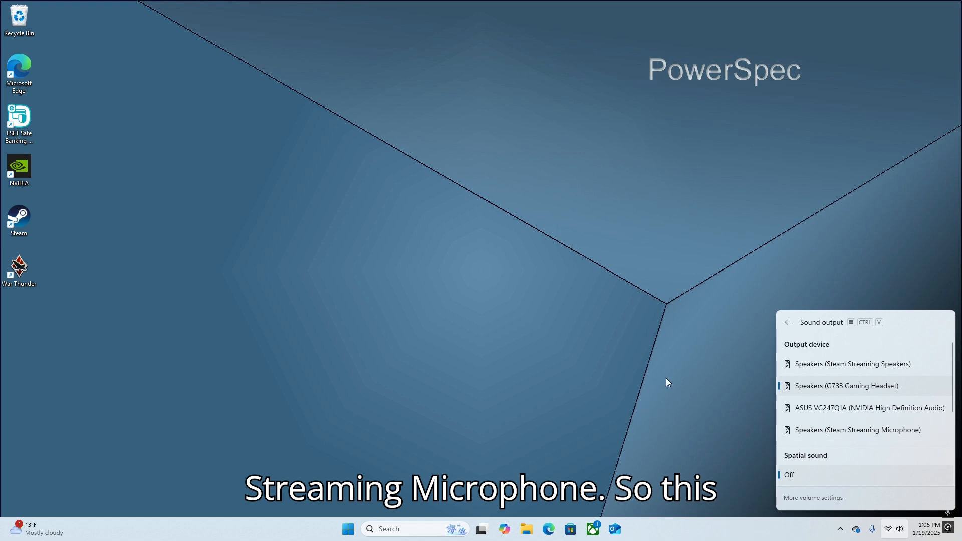
# Look through the sound output options for the Steam Streaming devices, and close the list.
pyautogui.scroll(-5, 828, 375)
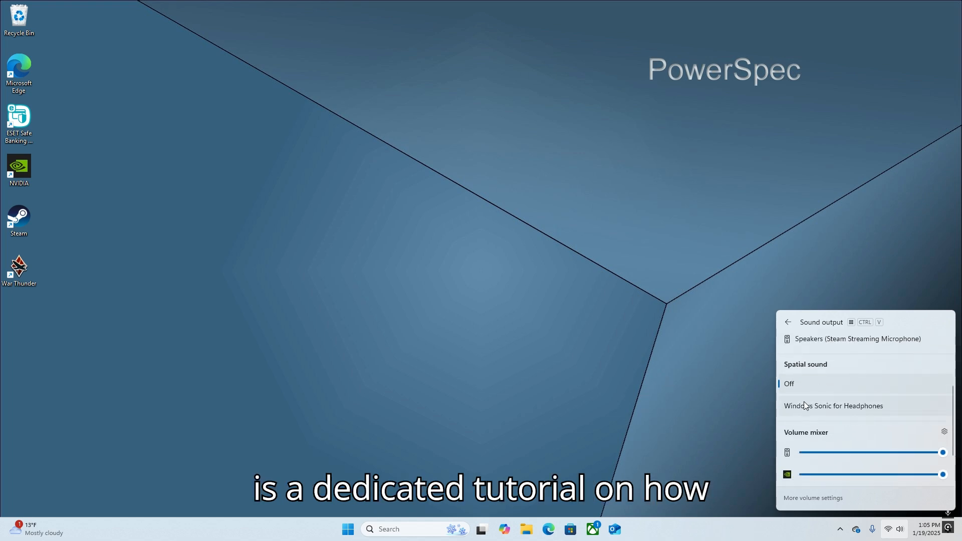
pyautogui.scroll(4, 801, 418)
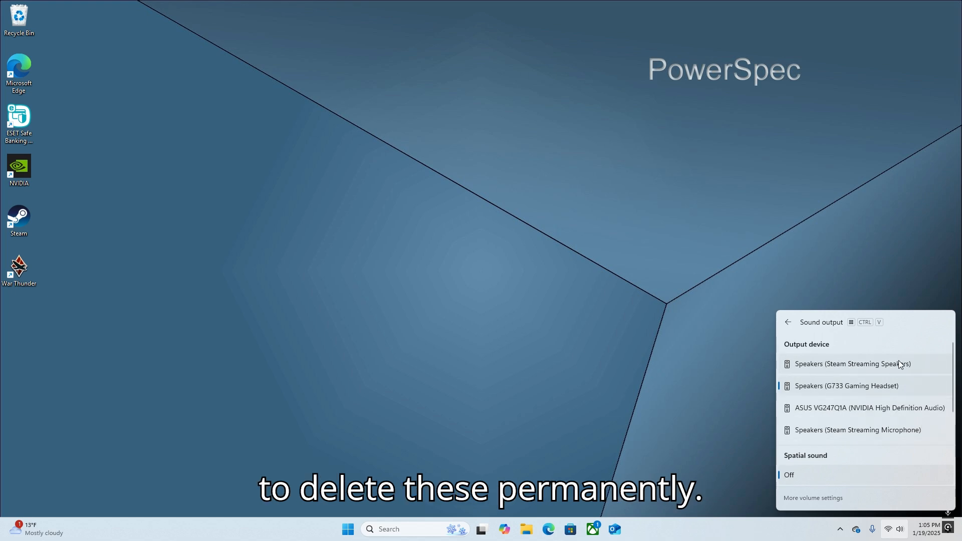
pyautogui.click(532, 369)
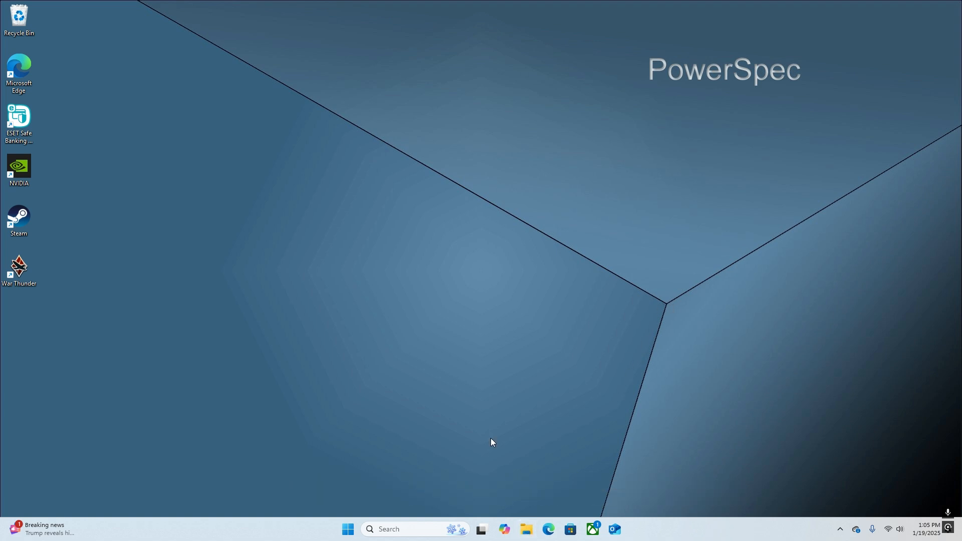
# Open the Windows (C:) drive in File Explorer and search it for "steam".
pyautogui.click(526, 530)
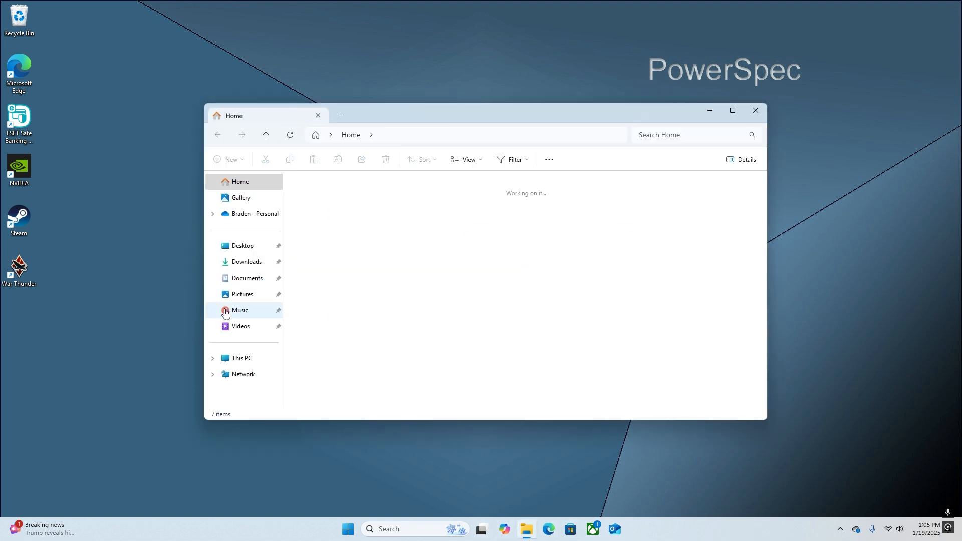
pyautogui.click(223, 360)
pyautogui.doubleClick(410, 202)
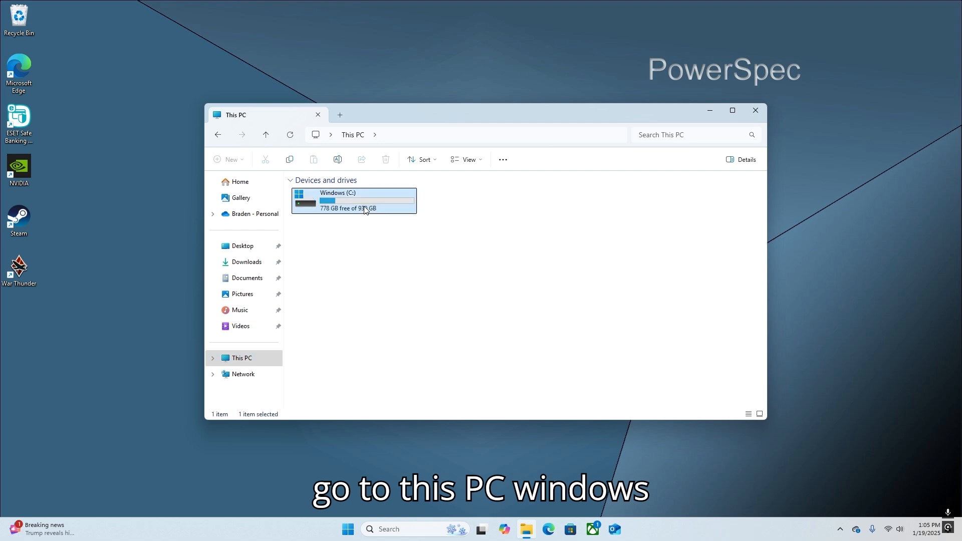
pyautogui.click(672, 136)
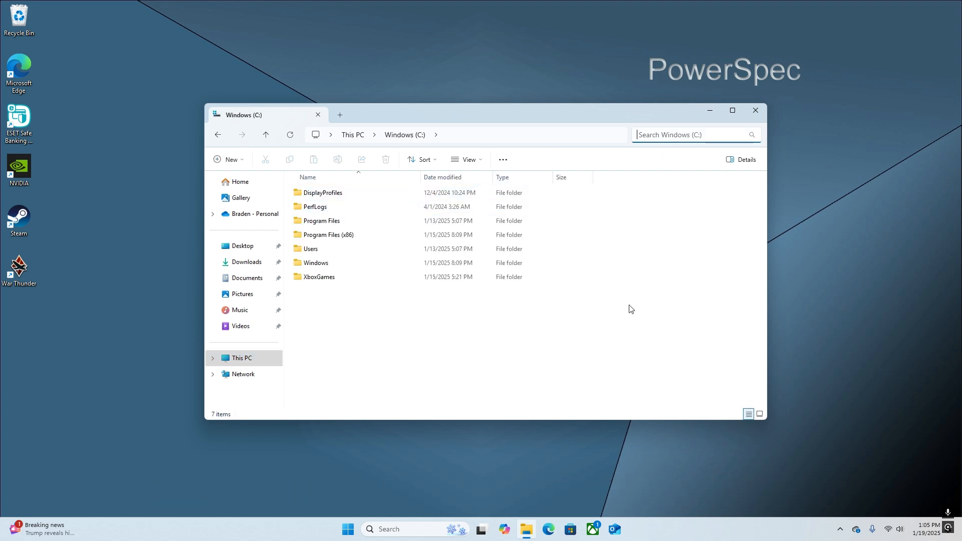
pyautogui.write('steam')
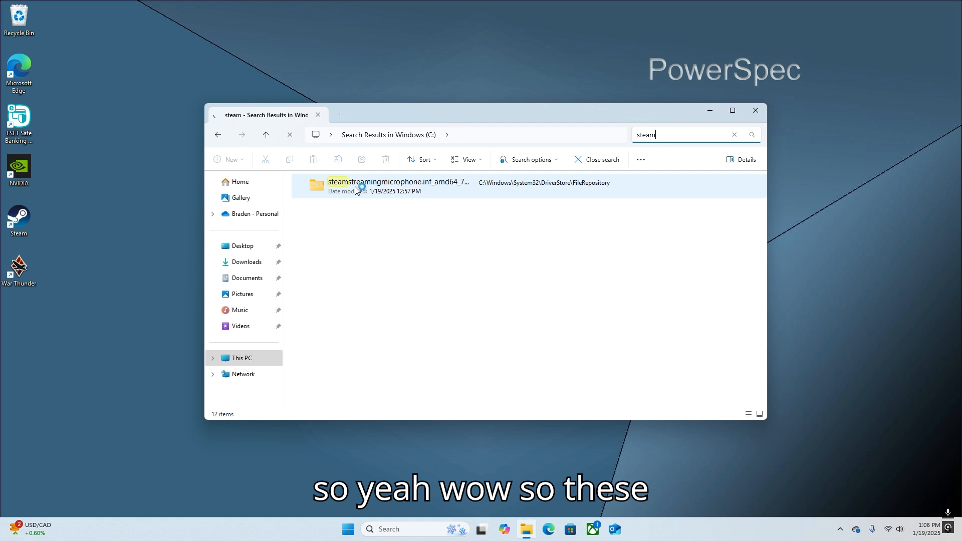
# Examine the drive's search results for Steam Streaming Microphone and Steam Streaming Speakers driver files, and close File Explorer.
pyautogui.scroll(-3, 381, 295)
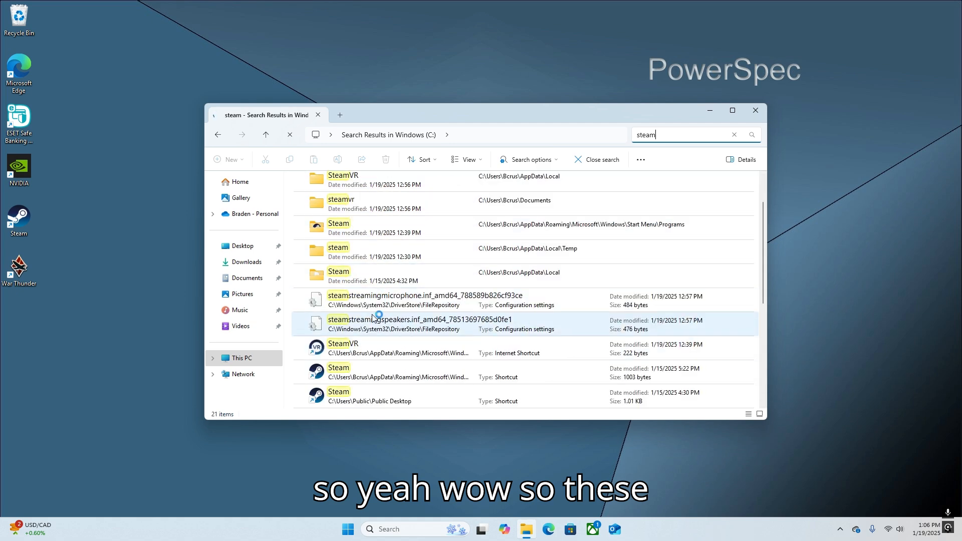
pyautogui.scroll(-2, 401, 326)
pyautogui.click(363, 355)
pyautogui.scroll(4, 362, 346)
pyautogui.scroll(-4, 360, 332)
pyautogui.scroll(1, 347, 353)
pyautogui.scroll(5, 348, 353)
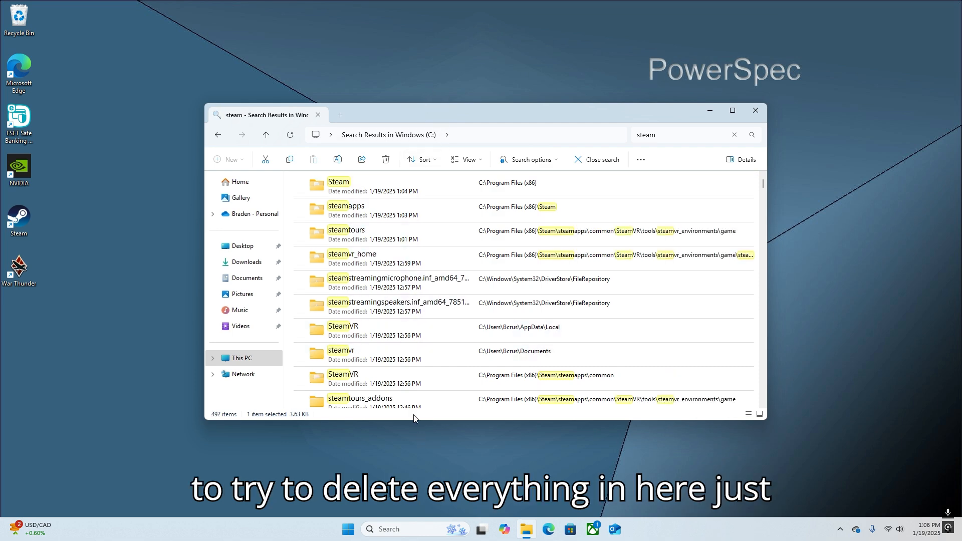
pyautogui.scroll(-3, 407, 385)
pyautogui.scroll(-1, 406, 386)
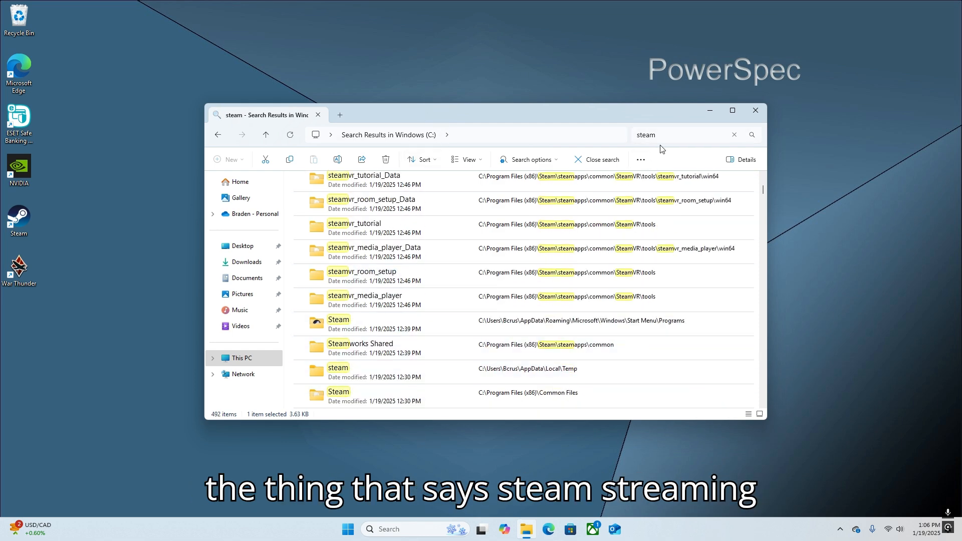
pyautogui.scroll(4, 351, 311)
pyautogui.scroll(-2, 411, 240)
pyautogui.scroll(-15, 411, 239)
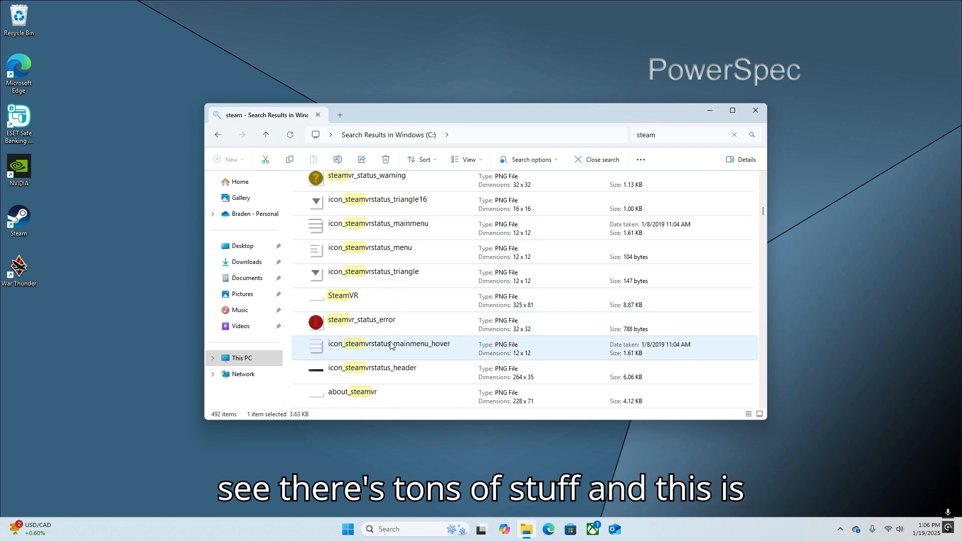
pyautogui.scroll(-15, 385, 327)
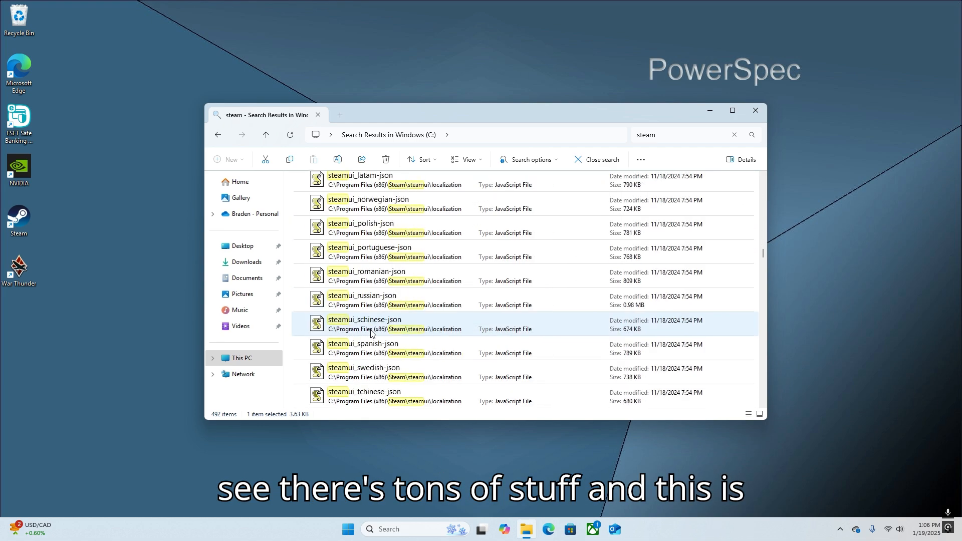
pyautogui.scroll(-12, 371, 331)
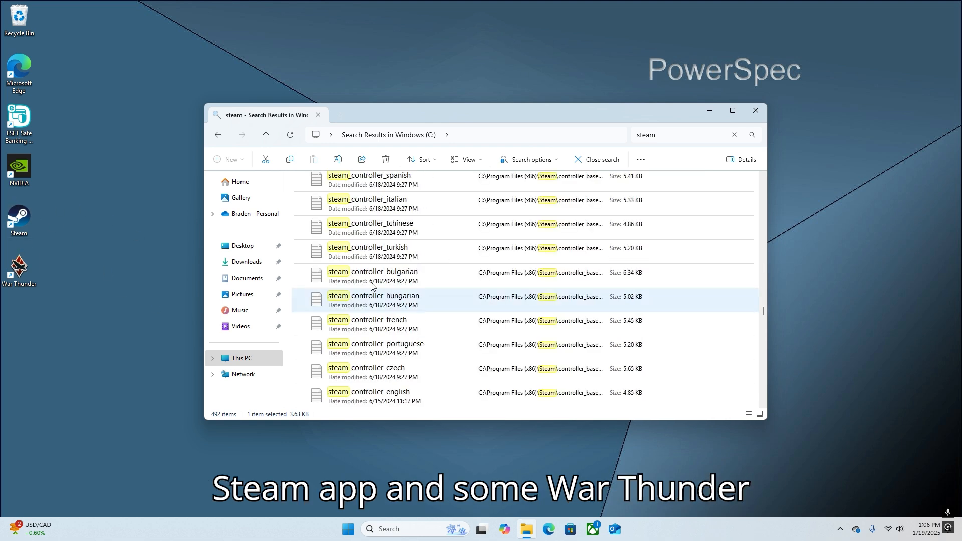
pyautogui.scroll(-20, 316, 300)
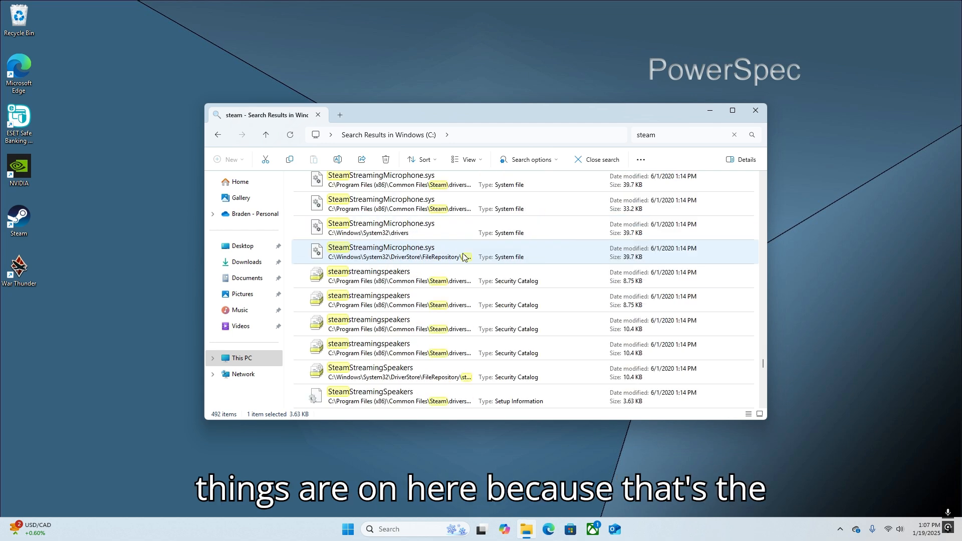
pyautogui.scroll(10, 451, 271)
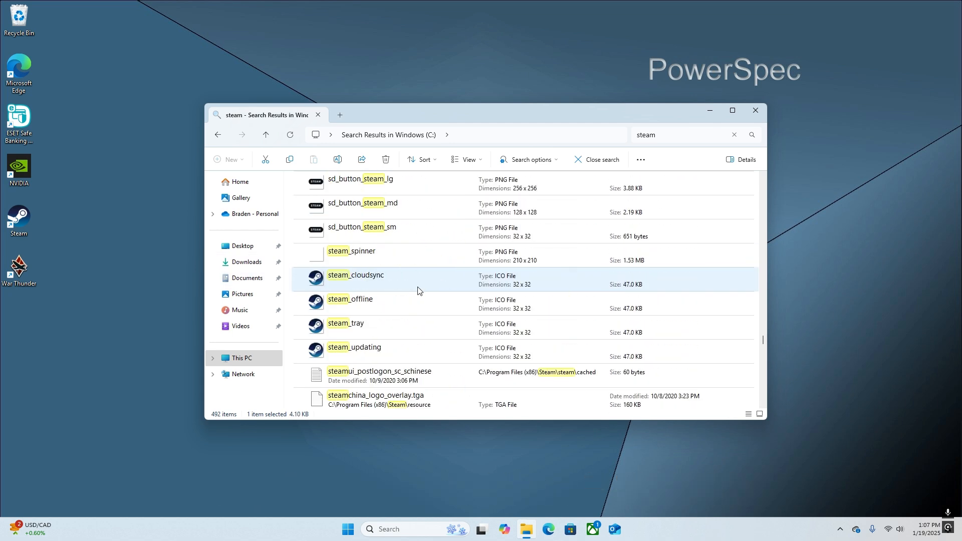
pyautogui.click(418, 291)
pyautogui.scroll(3, 418, 290)
pyautogui.scroll(8, 401, 296)
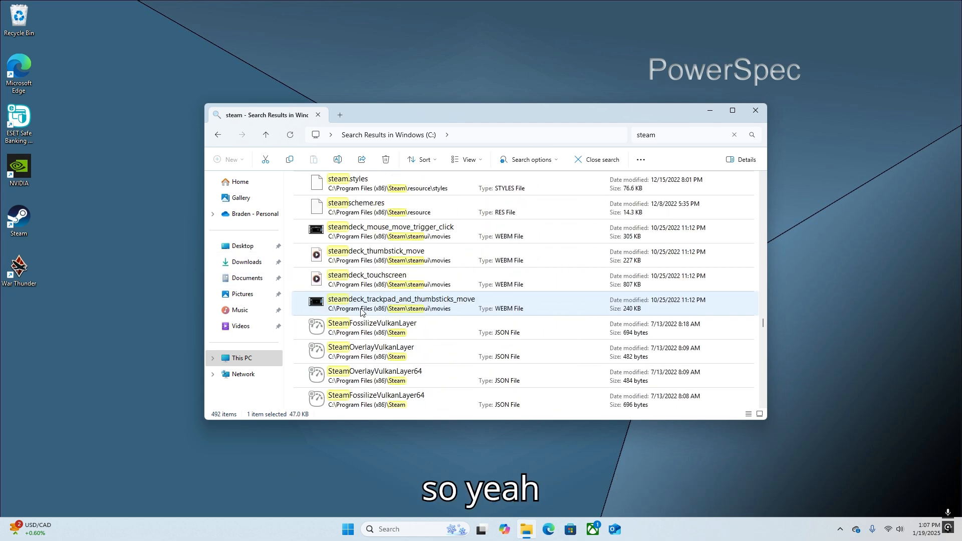
pyautogui.scroll(10, 358, 313)
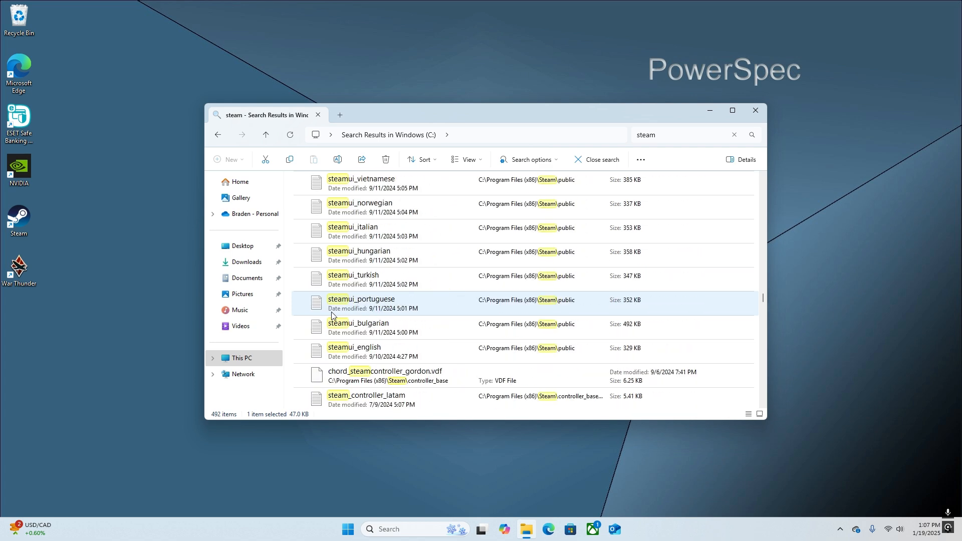
pyautogui.scroll(10, 331, 313)
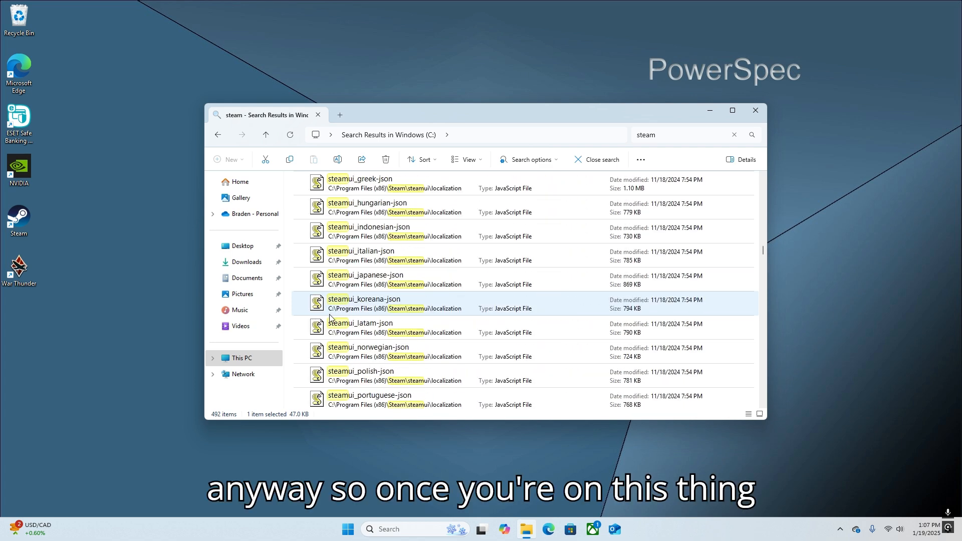
pyautogui.scroll(10, 328, 315)
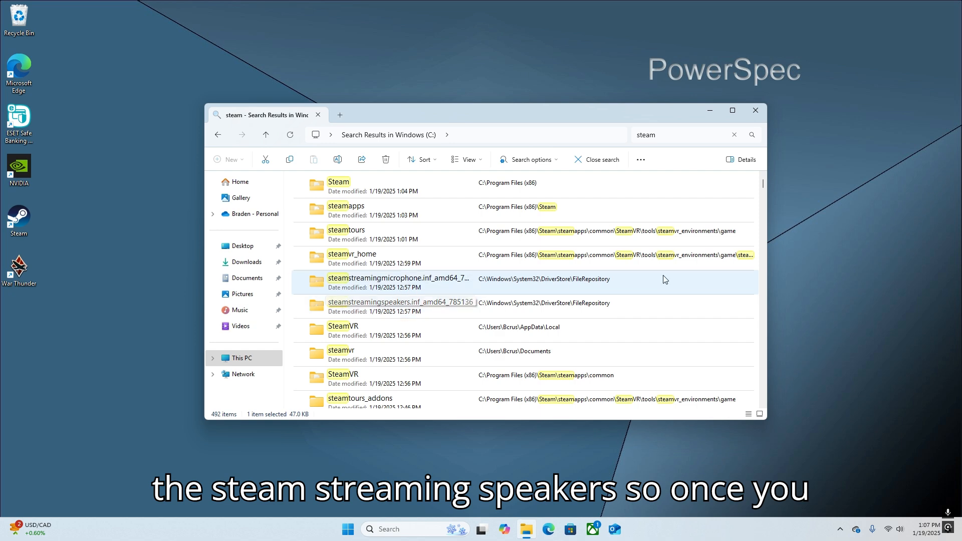
pyautogui.click(755, 110)
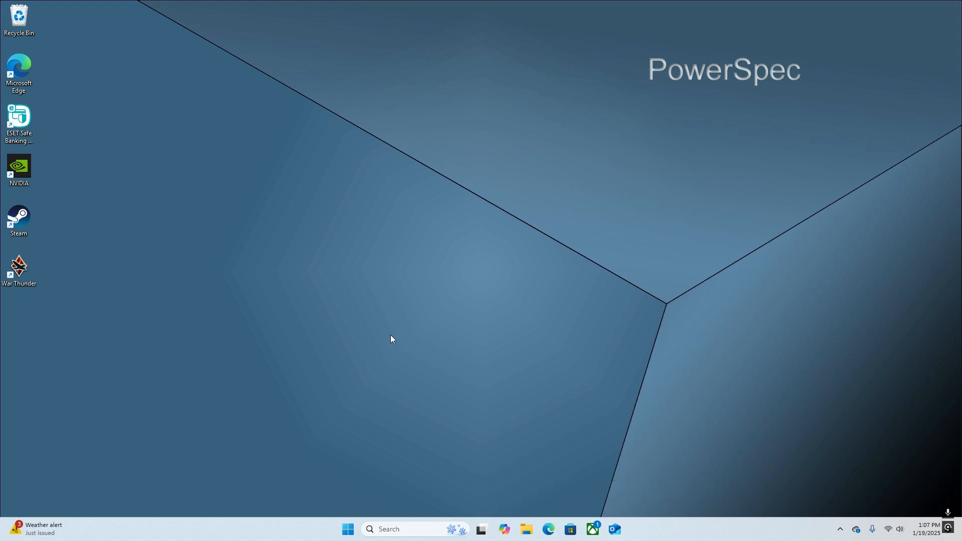
# Search Windows for "device", open Device Manager, and reposition its window on the desktop.
pyautogui.click(398, 529)
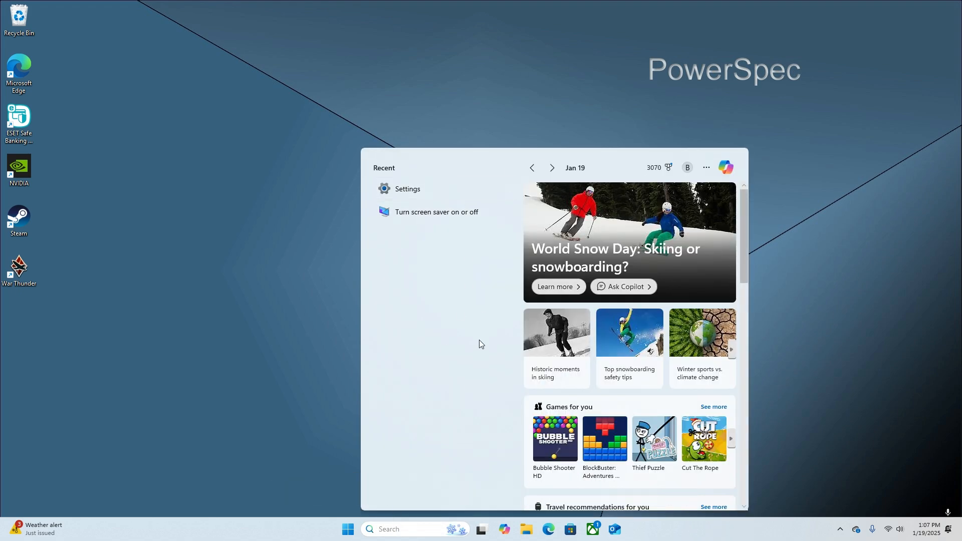
pyautogui.write('device')
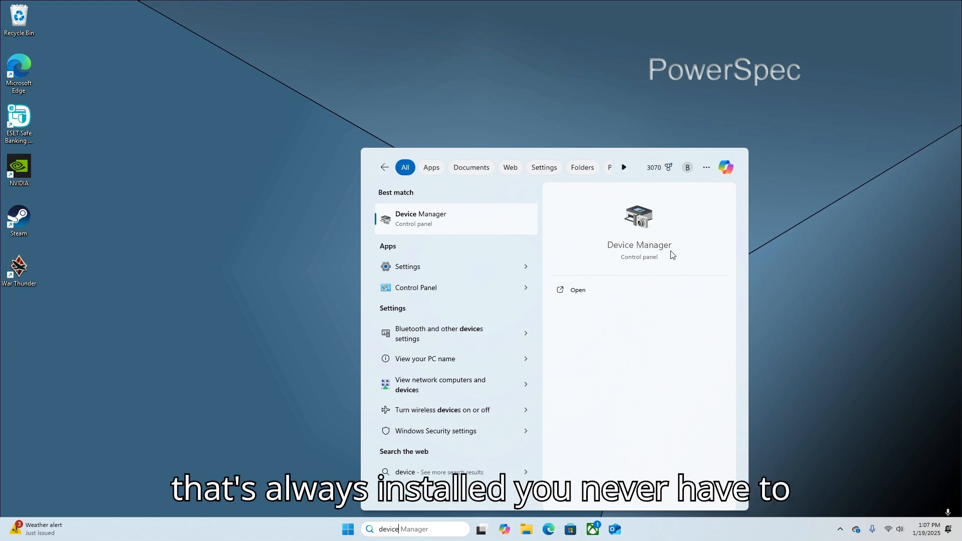
pyautogui.click(570, 295)
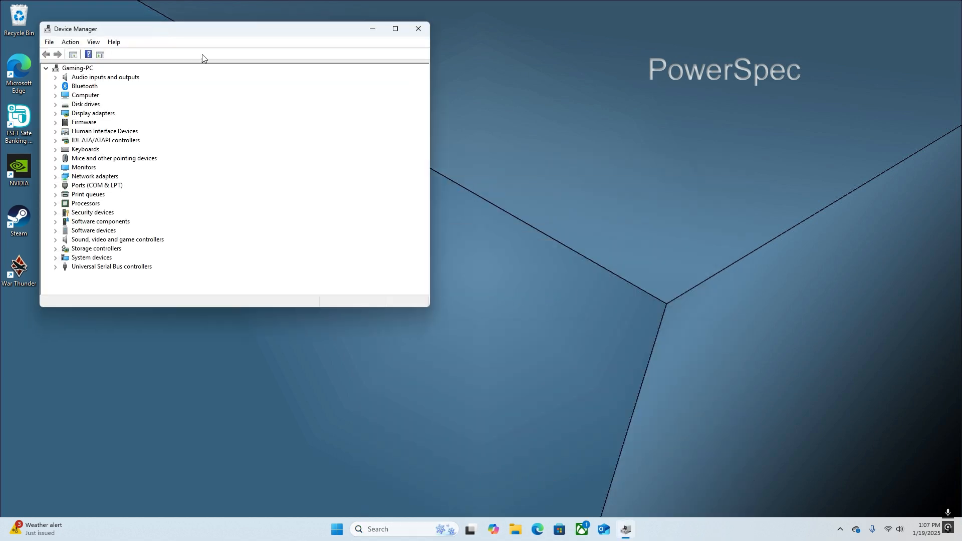
pyautogui.click(394, 31)
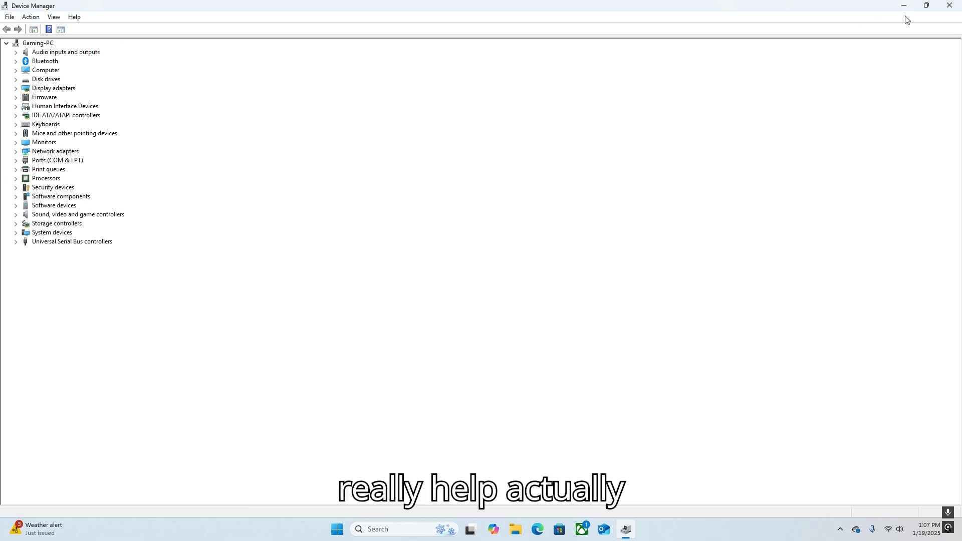
pyautogui.click(927, 6)
pyautogui.moveTo(140, 33); pyautogui.dragTo(195, 54)
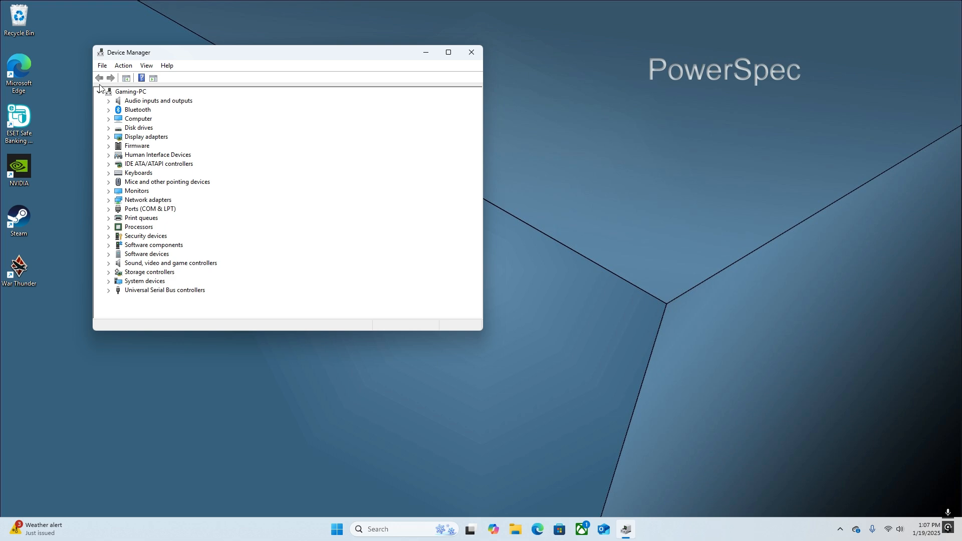
# Uninstall the Speakers (Steam Streaming Microphone) device from the audio inputs and outputs.
pyautogui.click(110, 102)
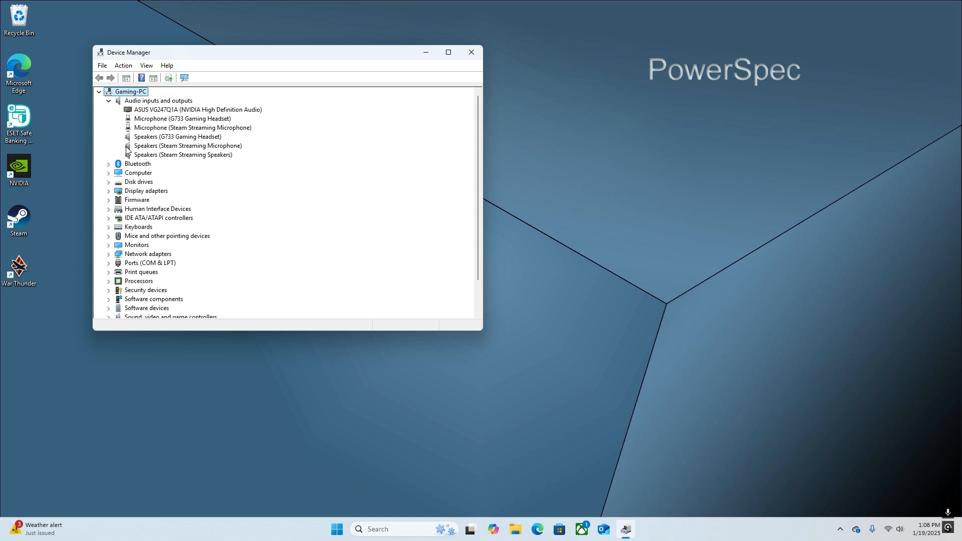
pyautogui.click(154, 146)
pyautogui.rightClick(167, 147)
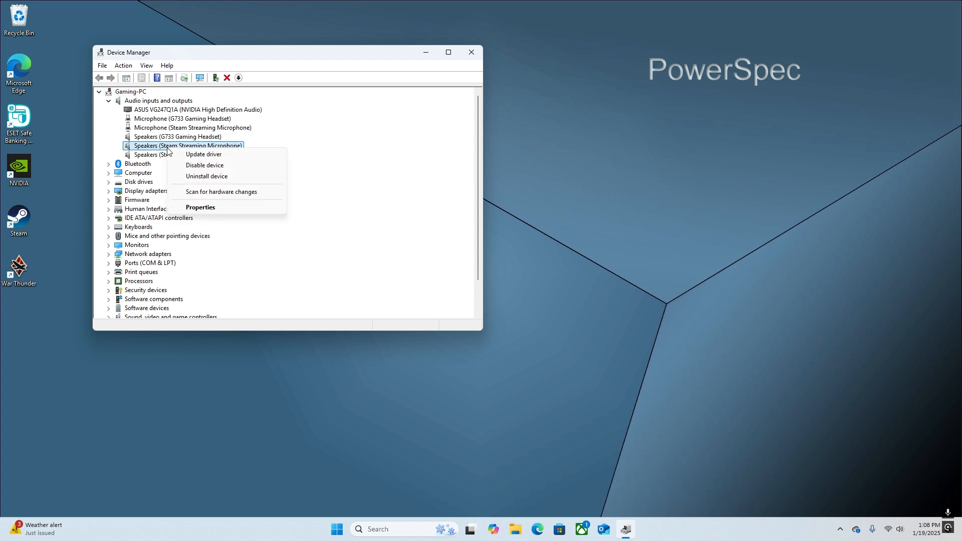
pyautogui.click(215, 178)
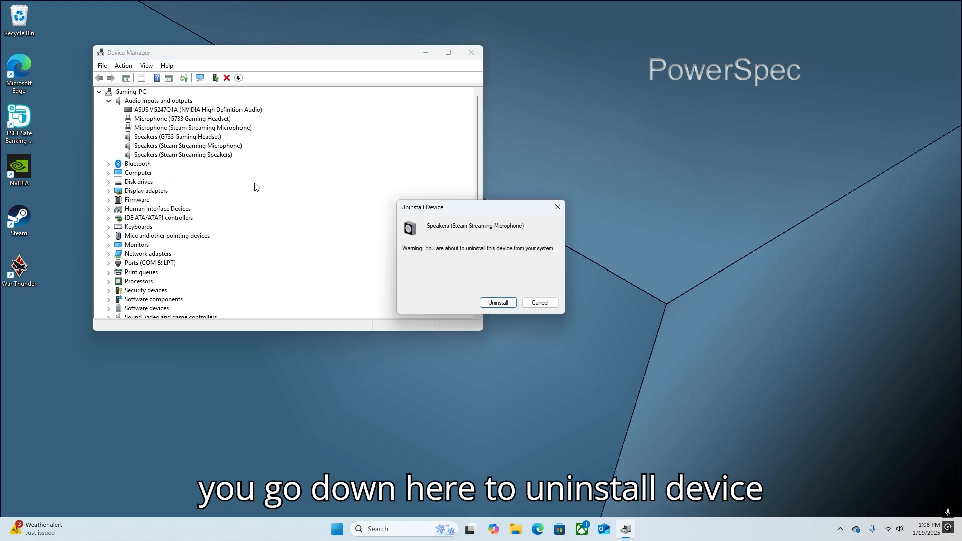
pyautogui.click(499, 303)
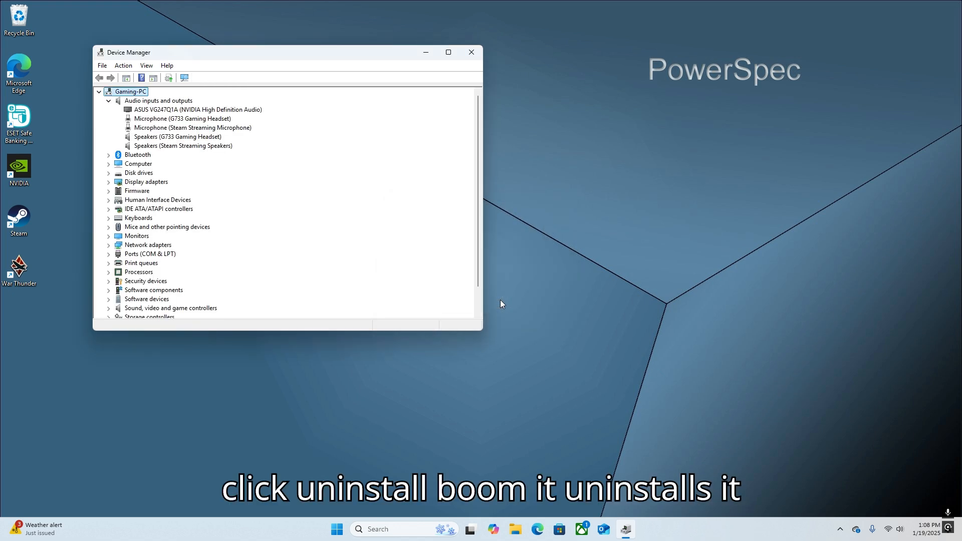
# Uninstall the Speakers (Steam Streaming Speakers) device from the audio inputs and outputs.
pyautogui.rightClick(170, 147)
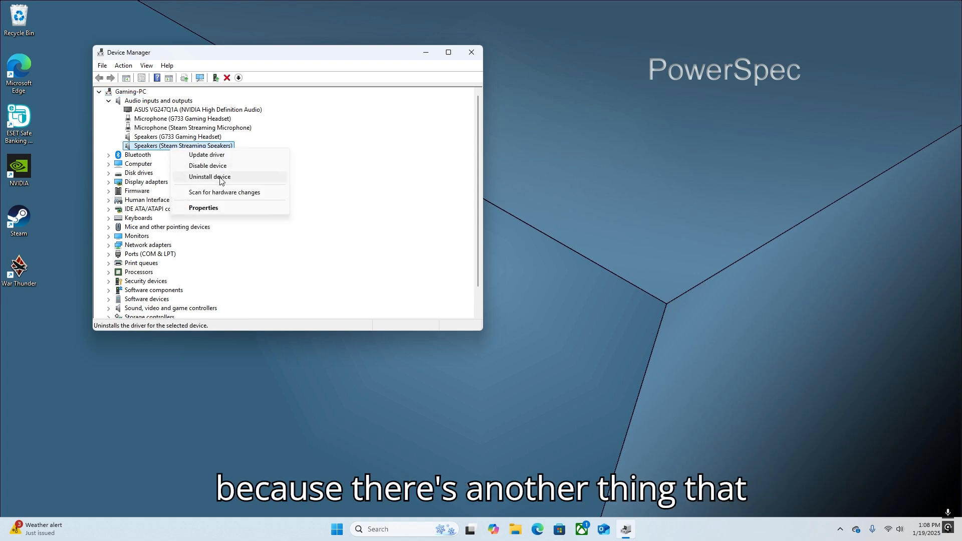
pyautogui.click(220, 178)
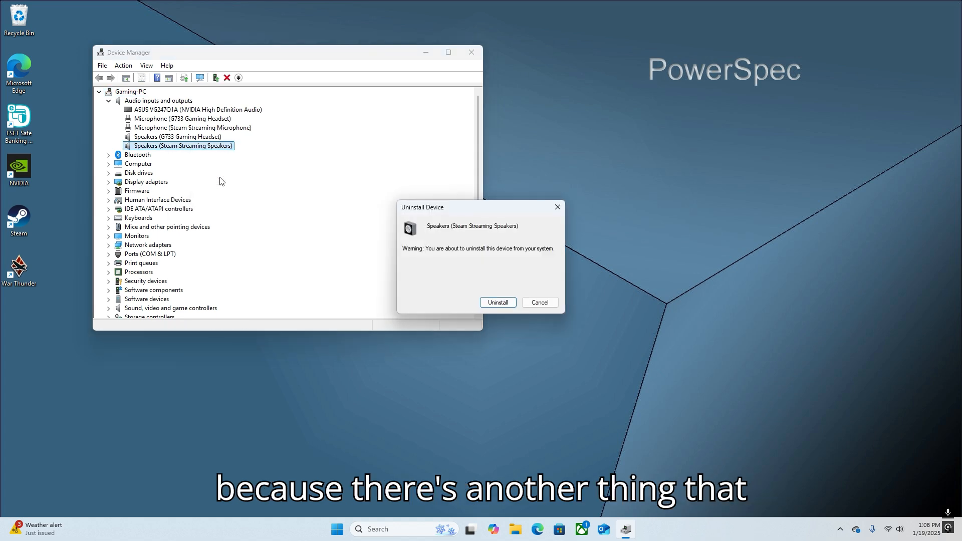
pyautogui.click(506, 303)
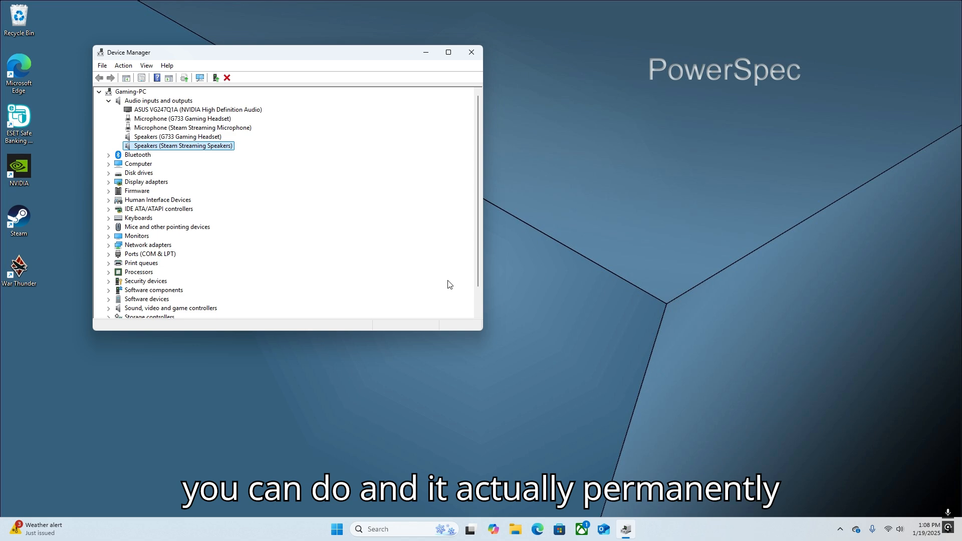
# Uninstall the Microphone (Steam Streaming Microphone) device from the audio inputs and outputs.
pyautogui.rightClick(206, 128)
pyautogui.click(253, 155)
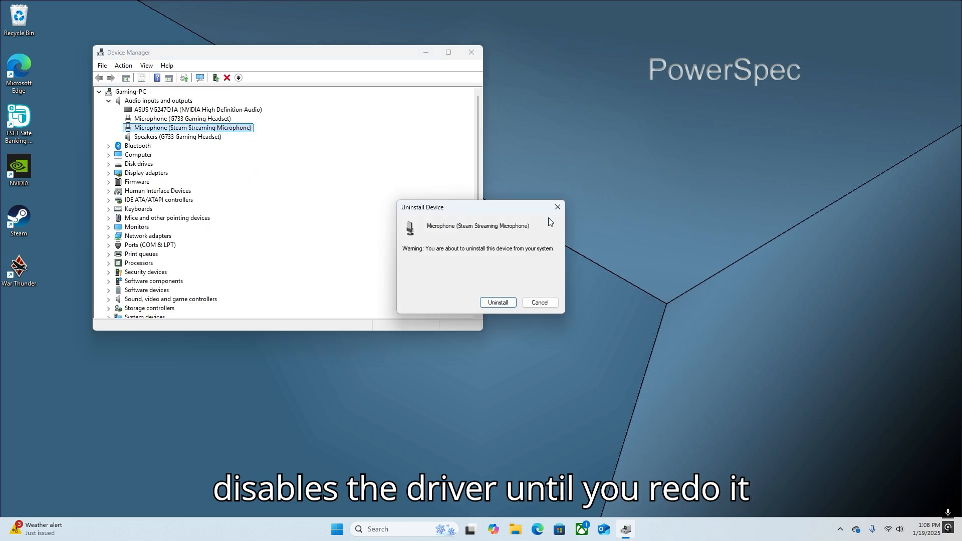
pyautogui.click(505, 303)
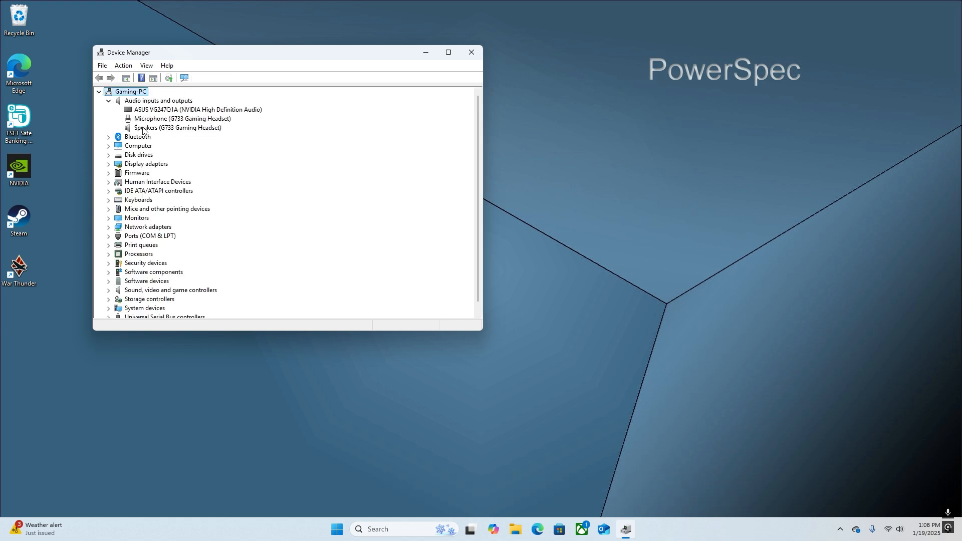
# Look for remaining Steam devices in the categories from Bluetooth through Human Interface Devices.
pyautogui.click(109, 138)
pyautogui.click(108, 137)
pyautogui.click(109, 146)
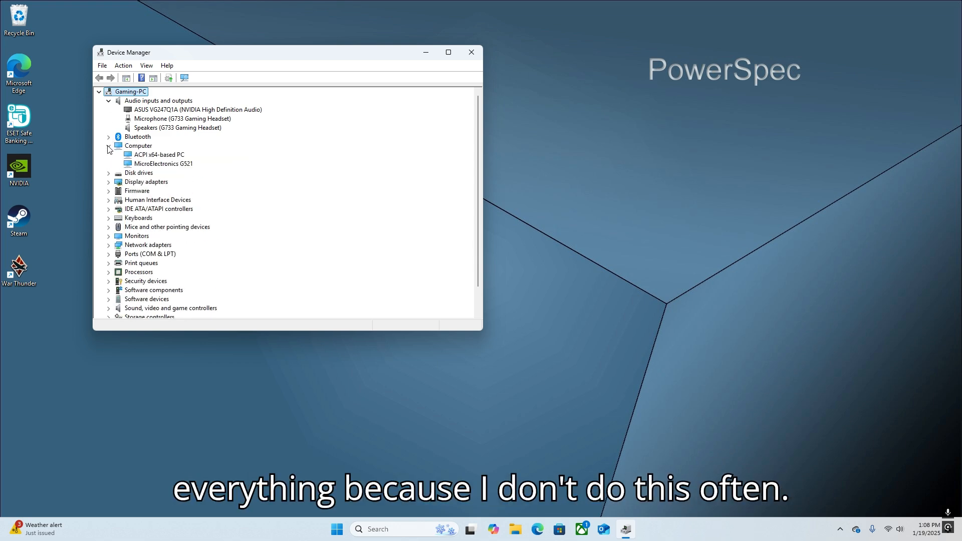
pyautogui.click(109, 147)
pyautogui.click(108, 154)
pyautogui.click(108, 155)
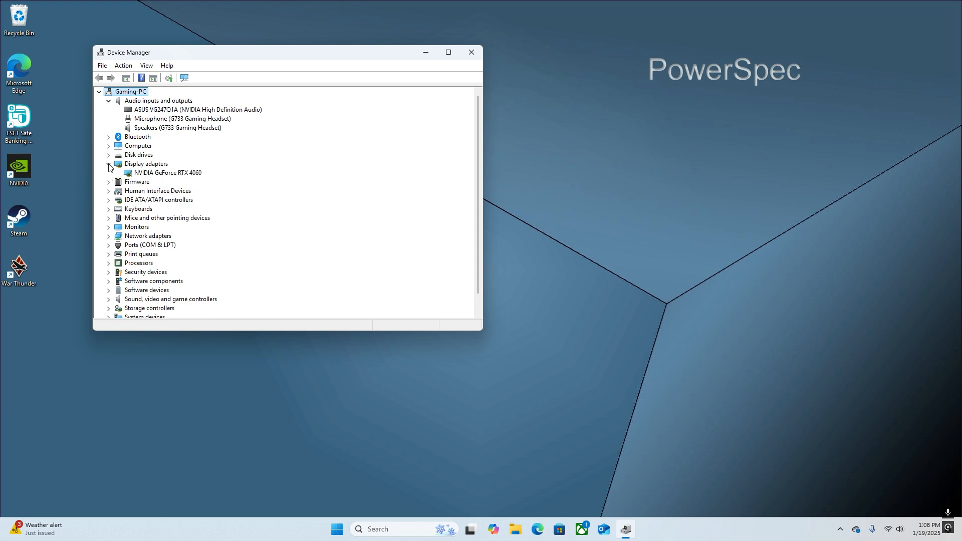
pyautogui.click(108, 165)
pyautogui.click(109, 165)
pyautogui.click(108, 174)
pyautogui.click(107, 174)
pyautogui.click(109, 183)
pyautogui.scroll(-1, 241, 121)
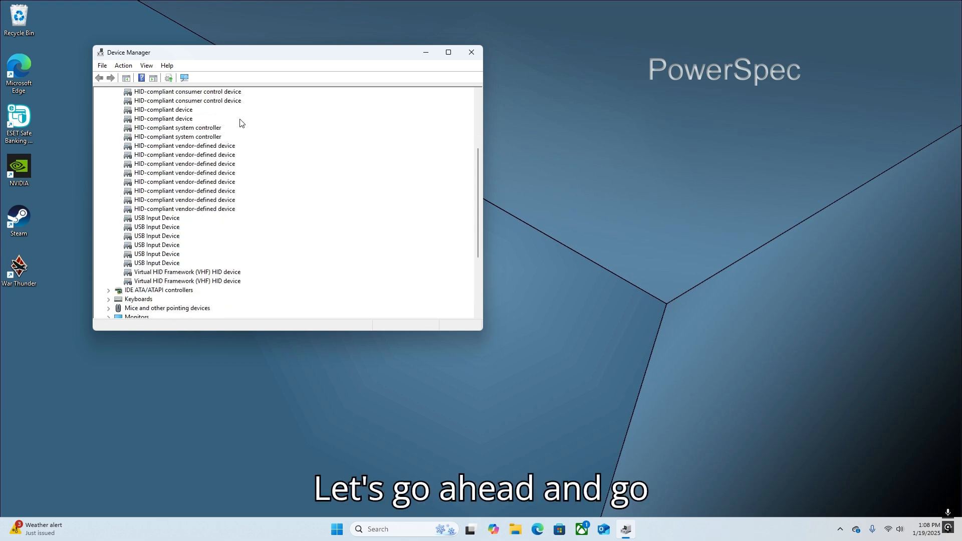
pyautogui.scroll(3, 229, 158)
pyautogui.click(108, 155)
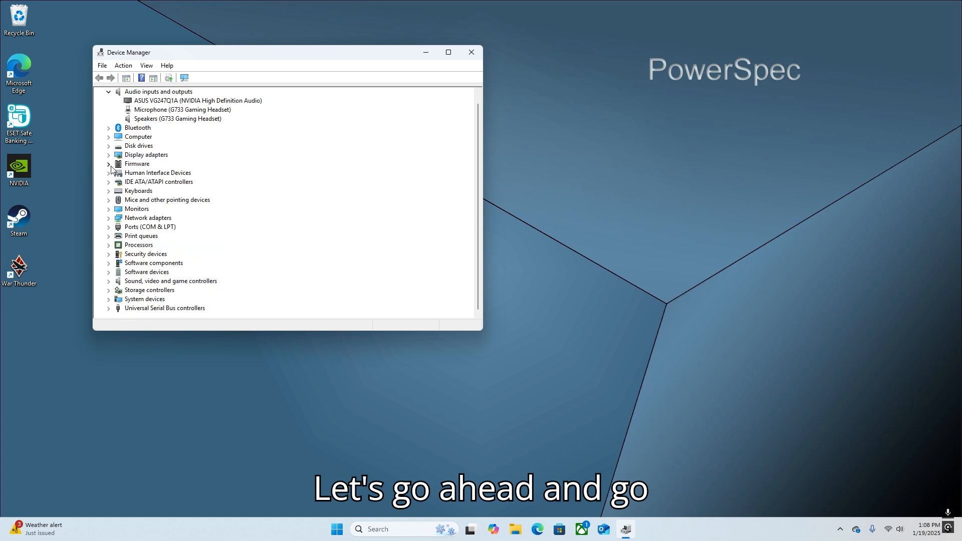
# Look for Steam devices in the categories from IDE ATA/ATAPI controllers through Network adapters.
pyautogui.click(108, 183)
pyautogui.click(108, 183)
pyautogui.click(109, 191)
pyautogui.click(109, 192)
pyautogui.click(109, 200)
pyautogui.click(109, 200)
pyautogui.click(109, 209)
pyautogui.click(109, 210)
pyautogui.click(109, 219)
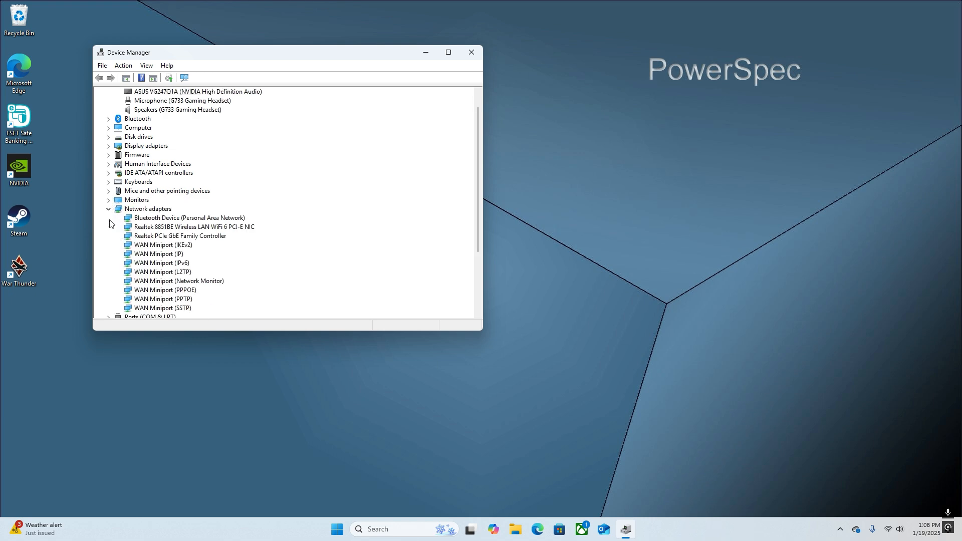
pyautogui.scroll(-1, 125, 209)
pyautogui.click(115, 182)
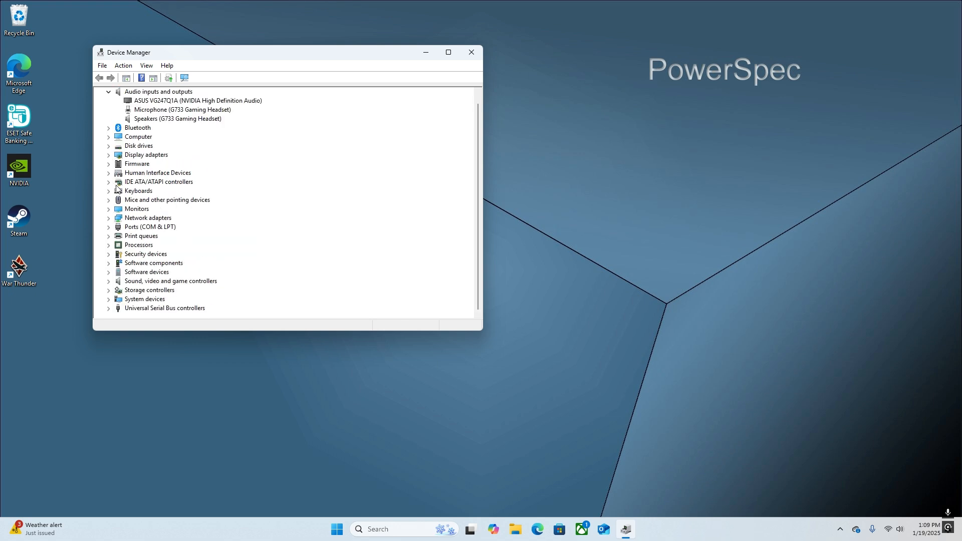
pyautogui.click(108, 219)
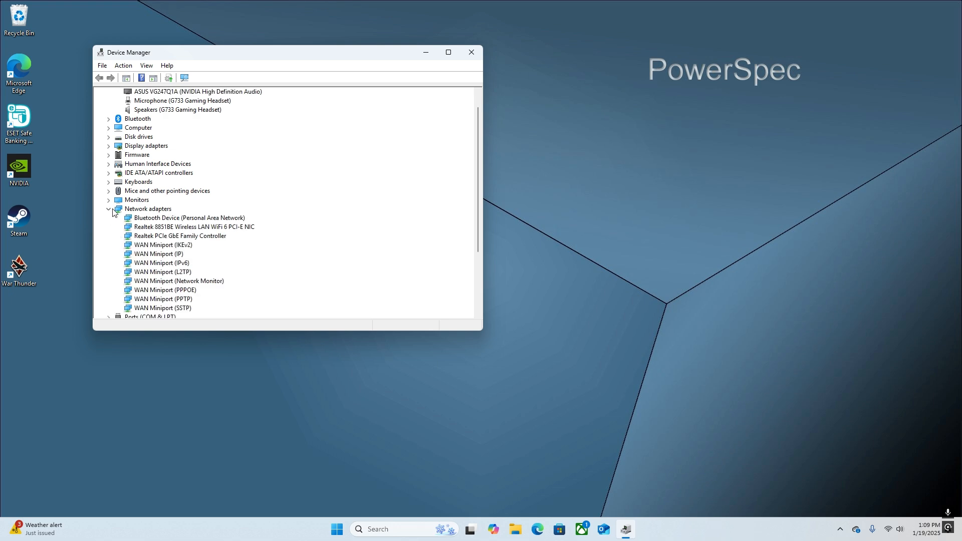
pyautogui.click(113, 210)
# Look for Steam devices in the categories from Ports (COM & LPT) through Software devices.
pyautogui.click(108, 227)
pyautogui.click(109, 227)
pyautogui.click(109, 237)
pyautogui.click(109, 236)
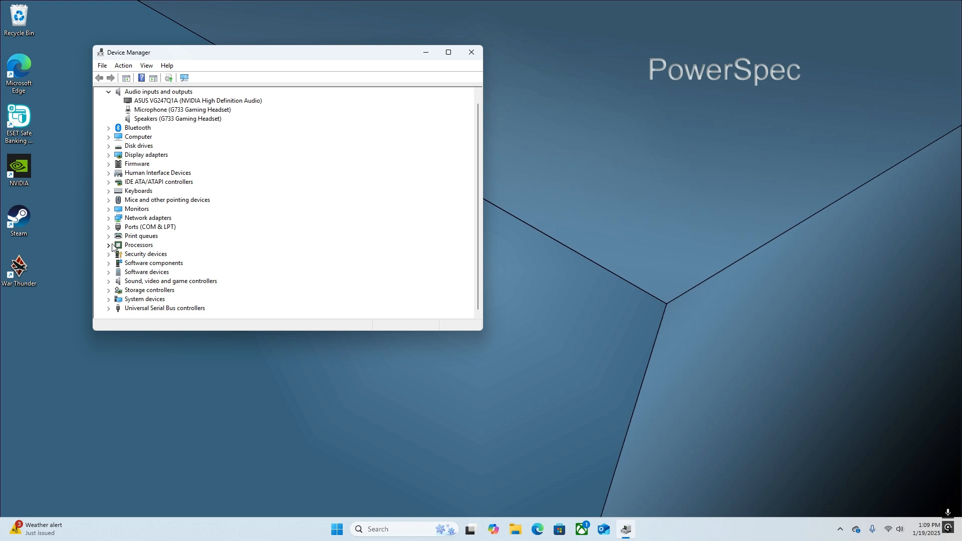
pyautogui.click(109, 246)
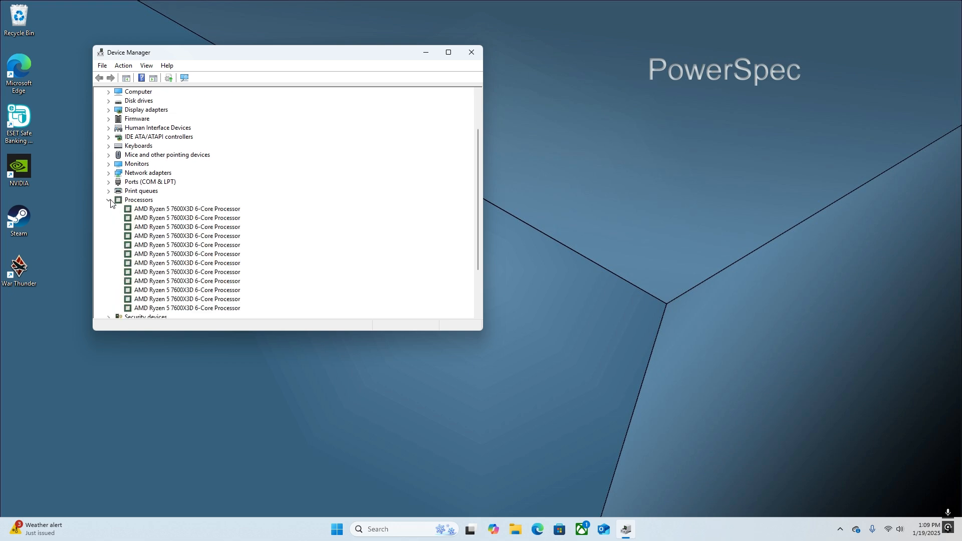
pyautogui.click(109, 201)
pyautogui.click(109, 254)
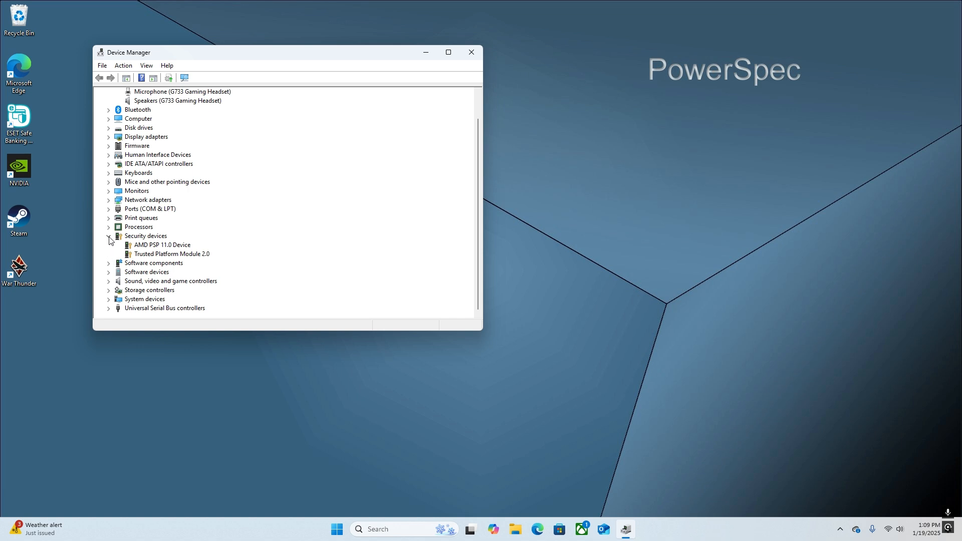
pyautogui.click(109, 237)
pyautogui.click(109, 263)
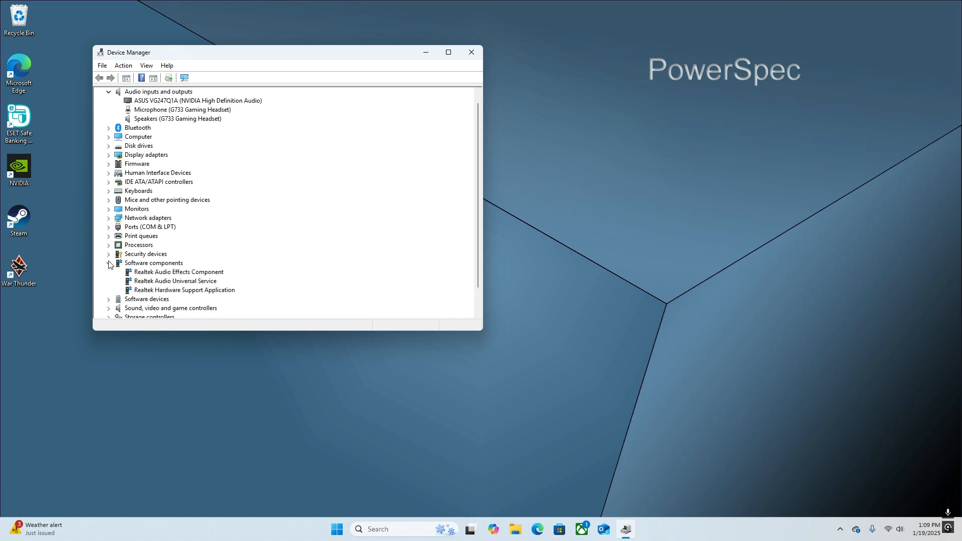
pyautogui.click(109, 263)
pyautogui.click(109, 273)
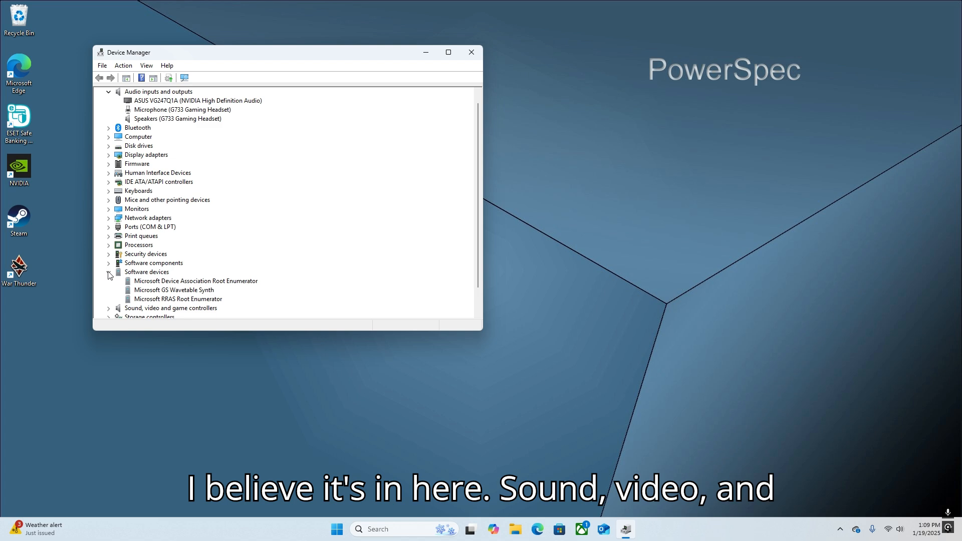
pyautogui.click(109, 273)
# Expand Sound, video and game controllers and examine the Steam Streaming Microphone's general, driver and details properties.
pyautogui.click(112, 284)
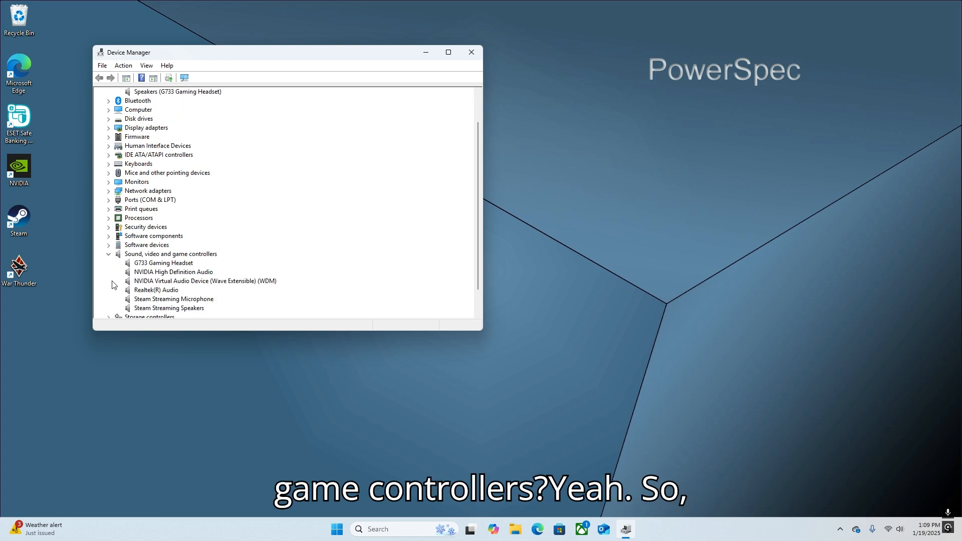
pyautogui.scroll(-1, 175, 261)
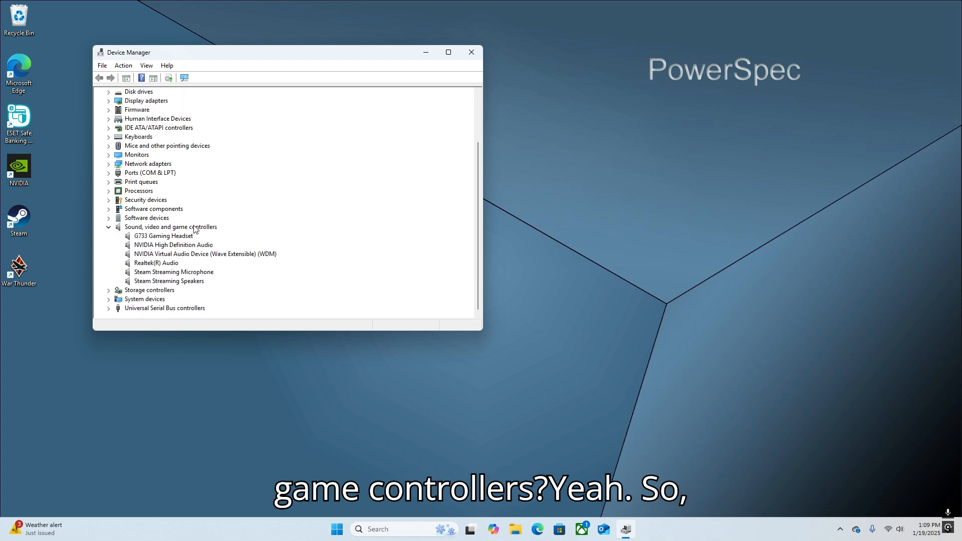
pyautogui.click(171, 274)
pyautogui.rightClick(170, 273)
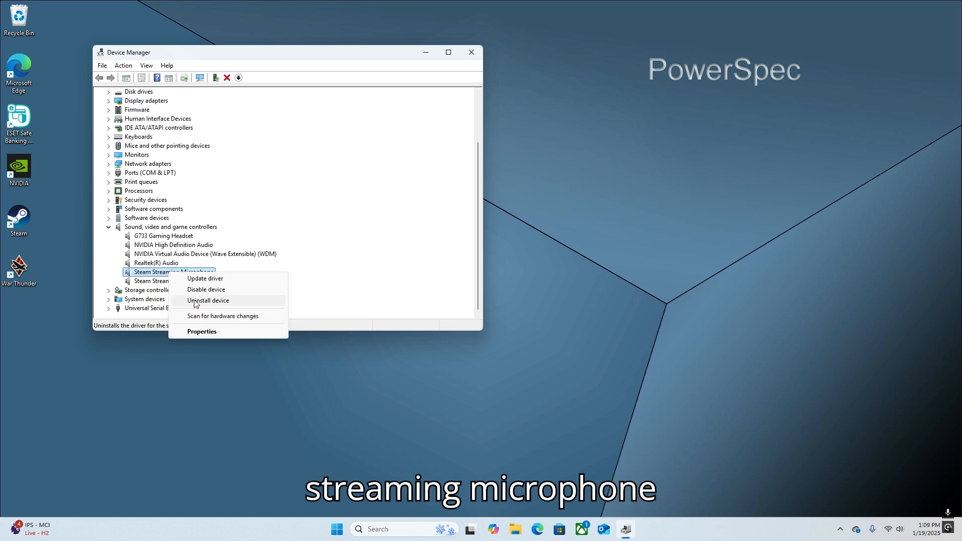
pyautogui.doubleClick(152, 275)
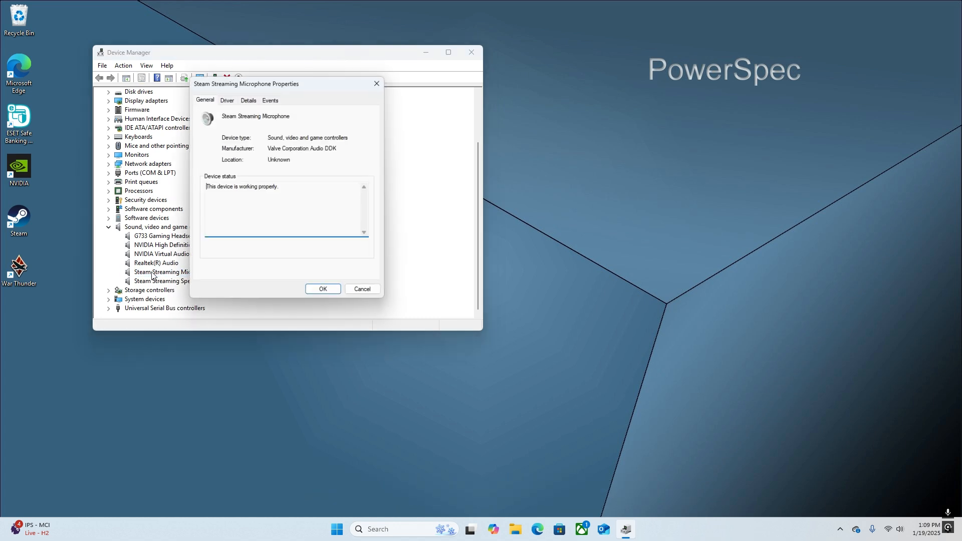
pyautogui.click(234, 103)
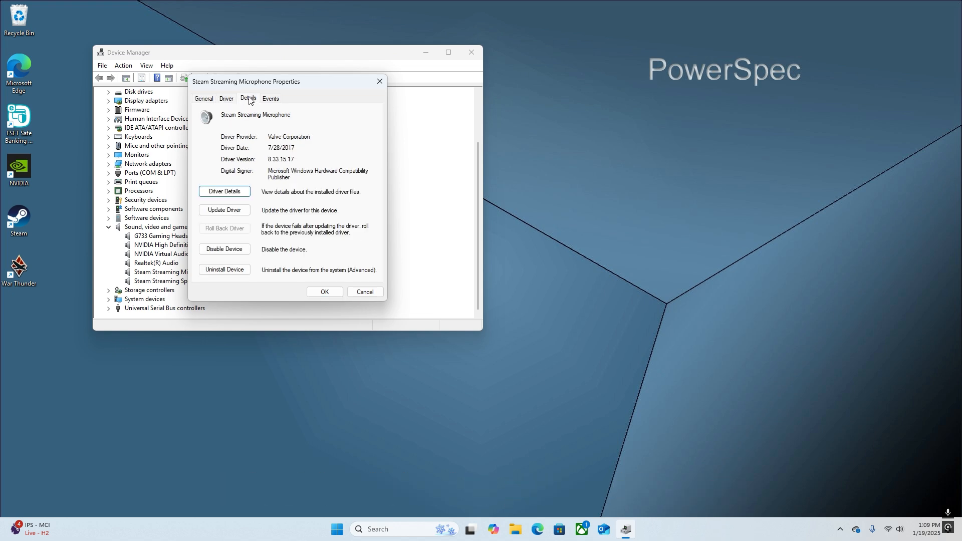
pyautogui.click(249, 100)
pyautogui.click(214, 101)
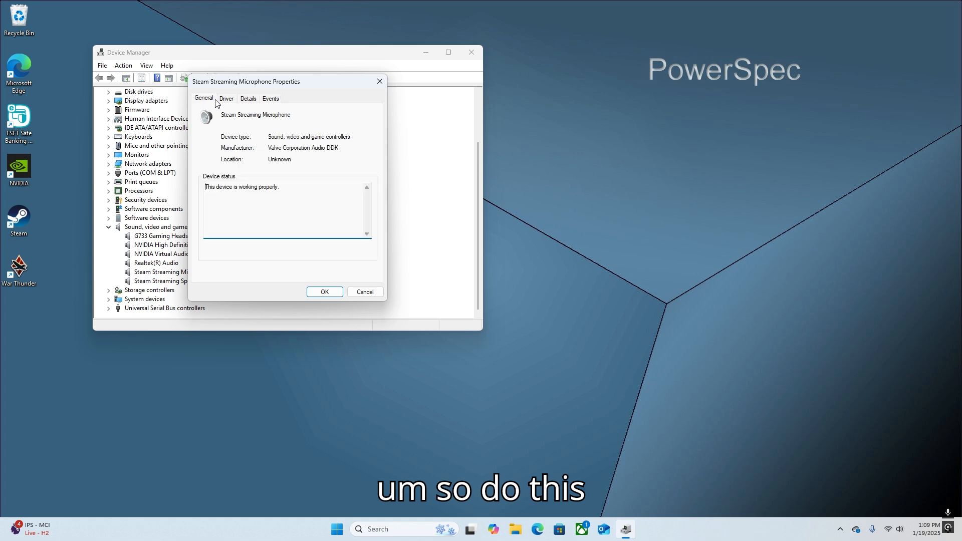
pyautogui.click(379, 82)
# Uninstall Steam Streaming Microphone from the sound, video and game controllers, with the option to attempt removing its driver enabled.
pyautogui.rightClick(151, 277)
pyautogui.click(177, 303)
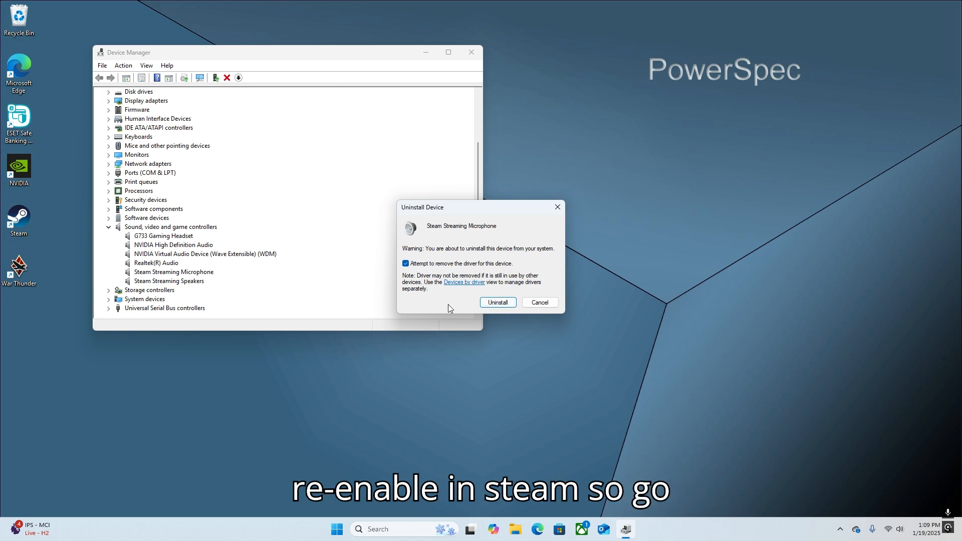
pyautogui.click(499, 303)
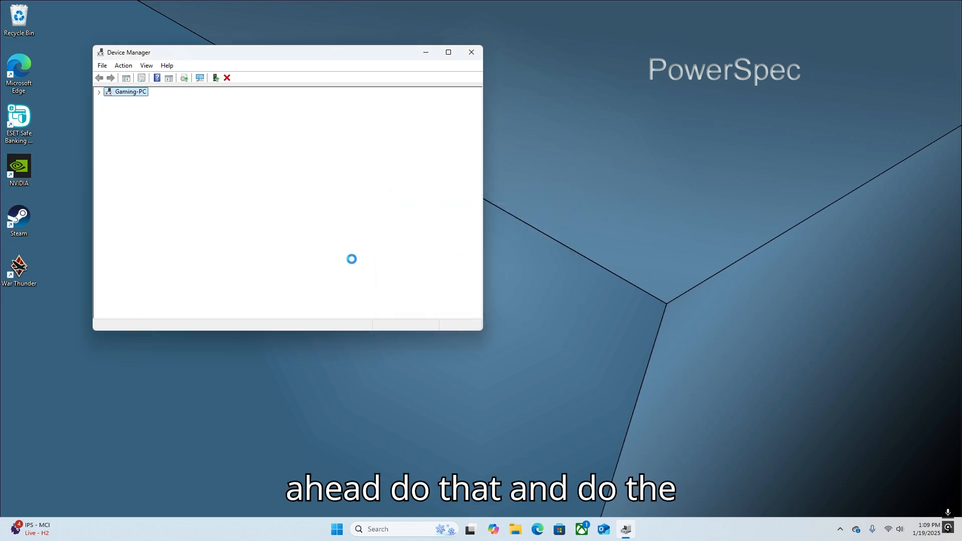
# Uninstall Steam Streaming Speakers from the sound, video and game controllers.
pyautogui.scroll(-3, 206, 299)
pyautogui.click(157, 281)
pyautogui.rightClick(157, 282)
pyautogui.click(216, 311)
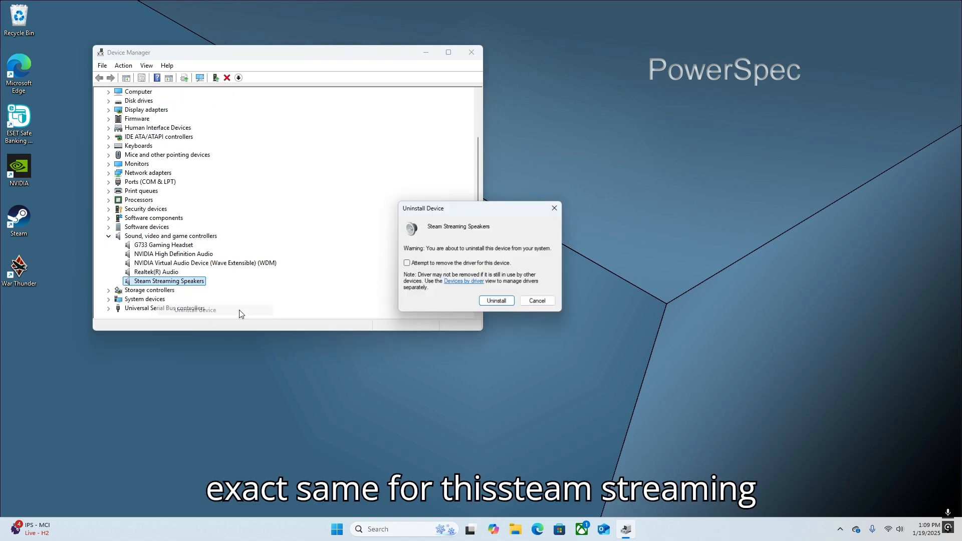
pyautogui.click(503, 305)
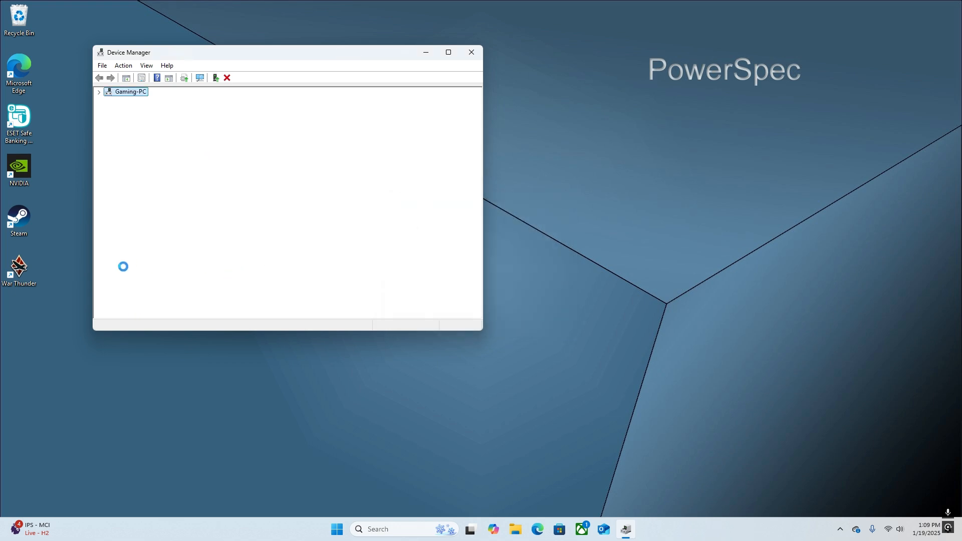
# Check the storage controllers, system devices and Universal Serial Bus controllers for remaining Steam devices.
pyautogui.scroll(-2, 149, 265)
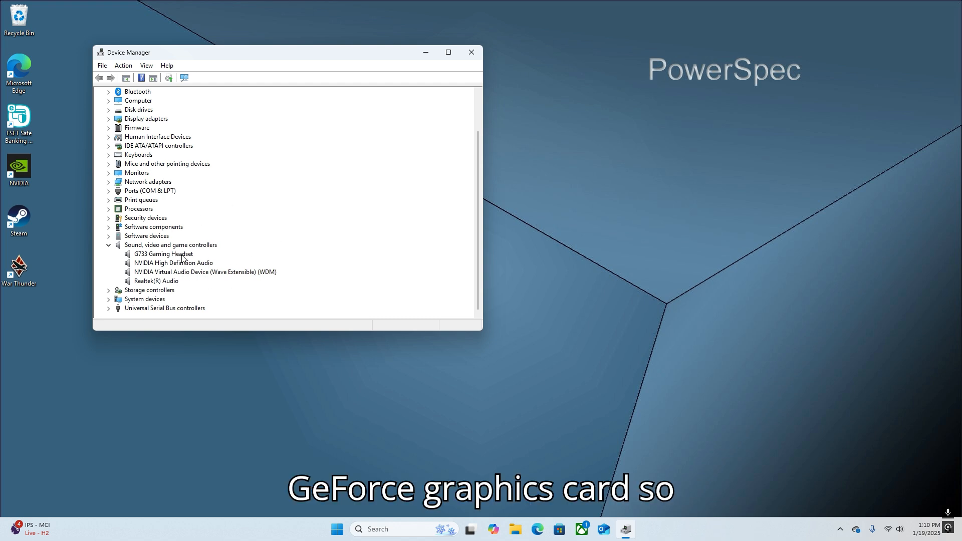
pyautogui.doubleClick(123, 292)
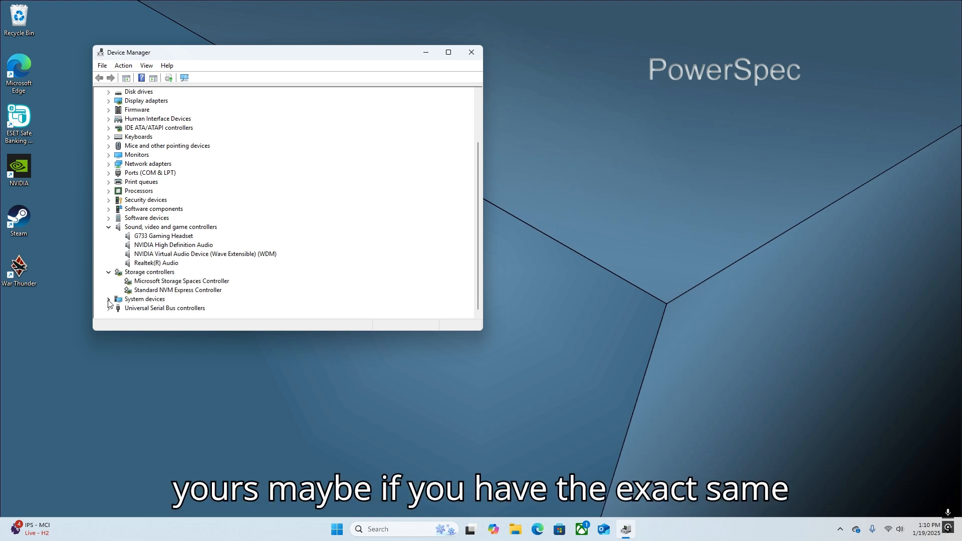
pyautogui.click(108, 300)
pyautogui.scroll(-10, 184, 274)
pyautogui.scroll(13, 258, 236)
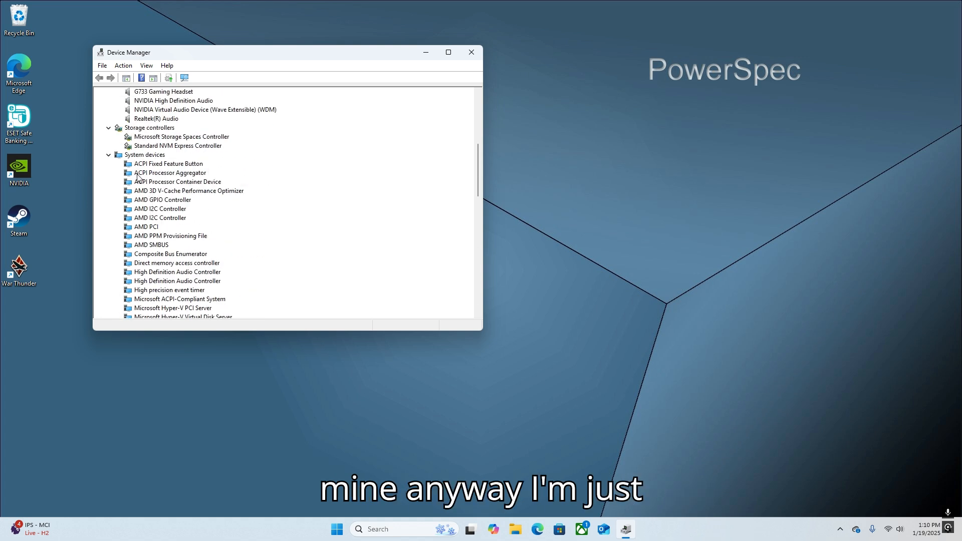
pyautogui.click(109, 155)
pyautogui.click(109, 309)
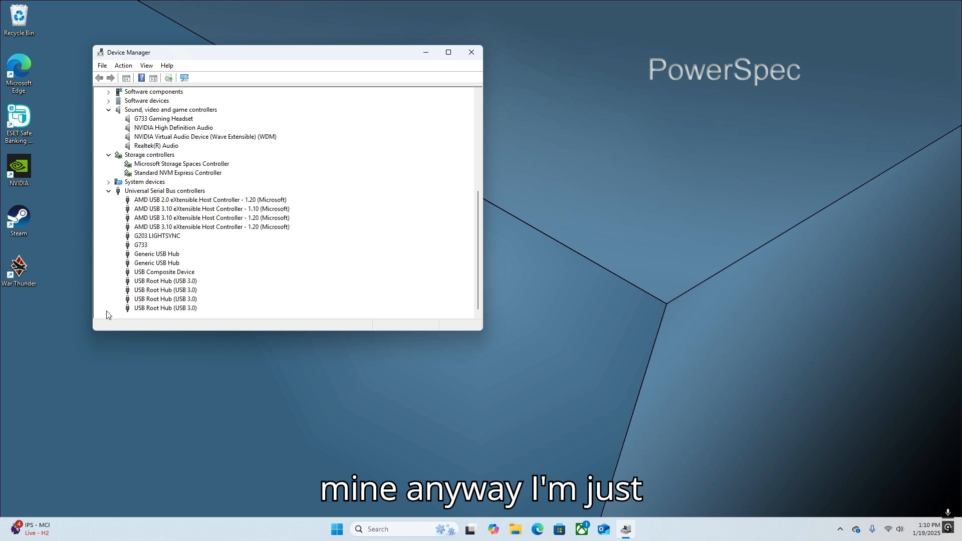
pyautogui.click(109, 191)
pyautogui.scroll(3, 200, 236)
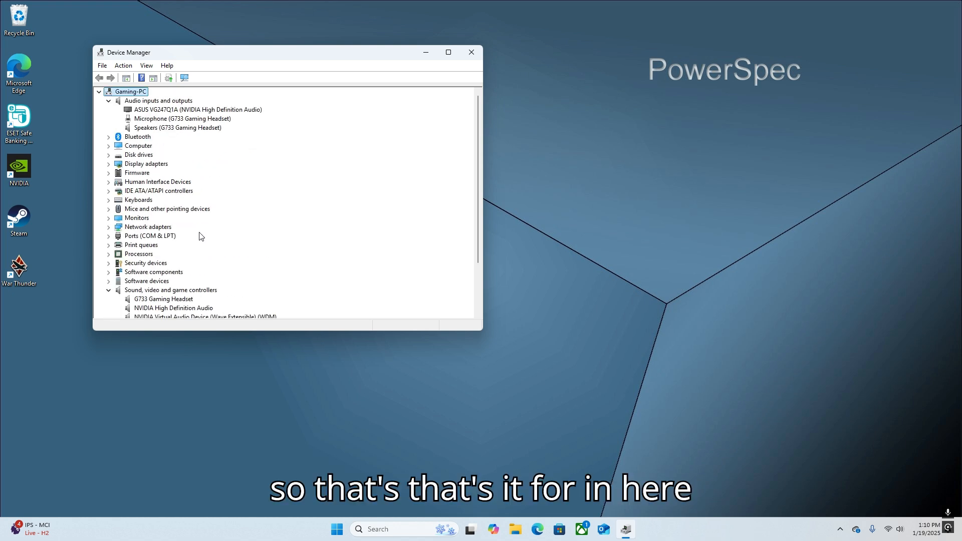
# Collapse the audio, sound and storage controller categories and close Device Manager.
pyautogui.click(108, 101)
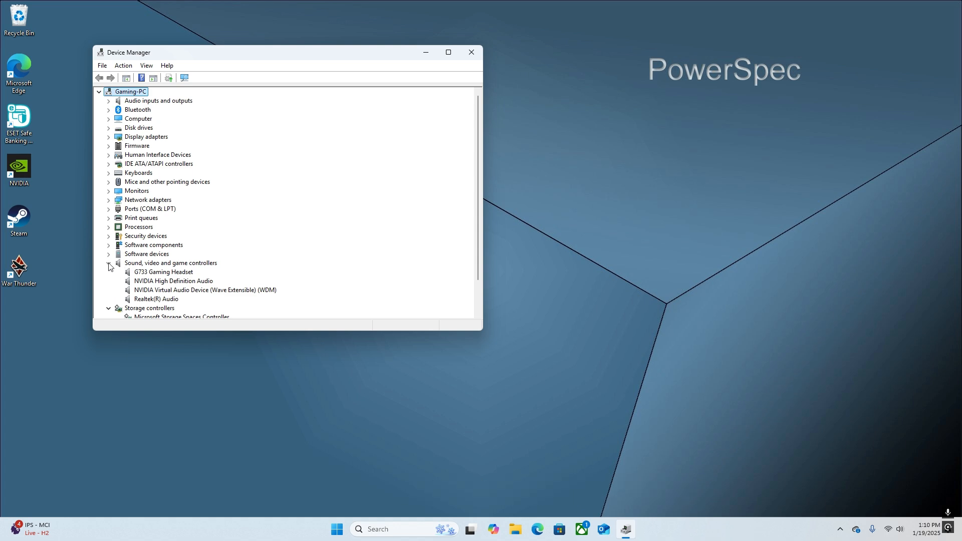
pyautogui.click(108, 264)
pyautogui.click(108, 273)
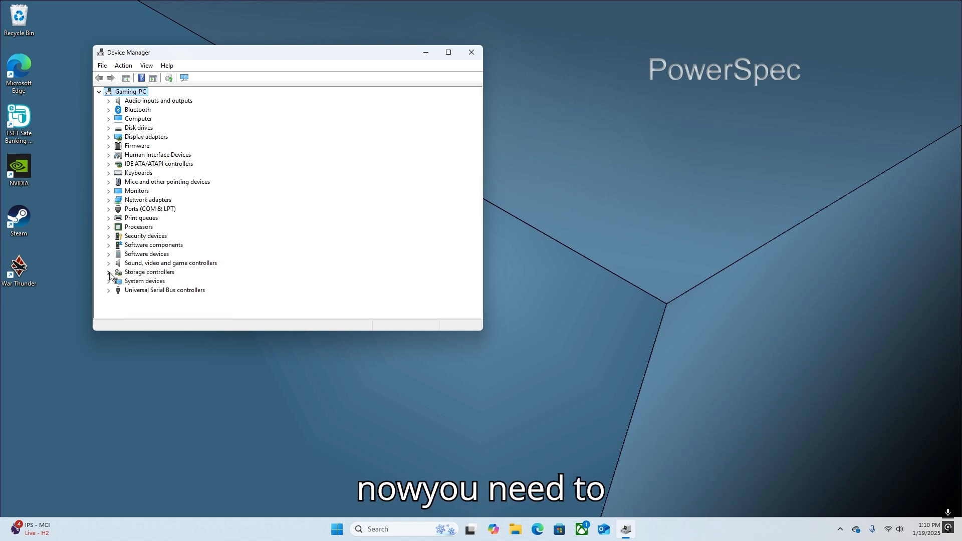
pyautogui.click(470, 52)
# Launch Steam and open the Remote Play page of its settings.
pyautogui.doubleClick(19, 227)
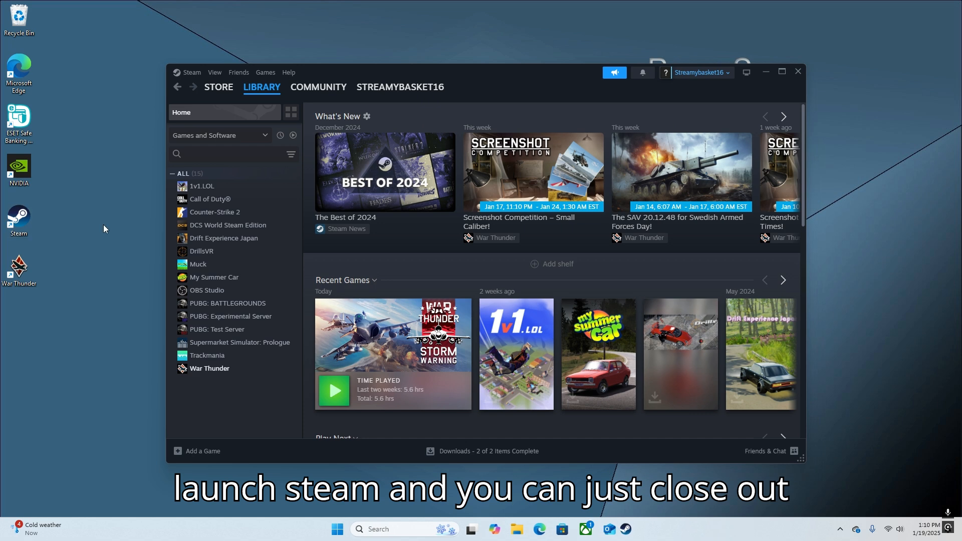
pyautogui.moveTo(355, 92)
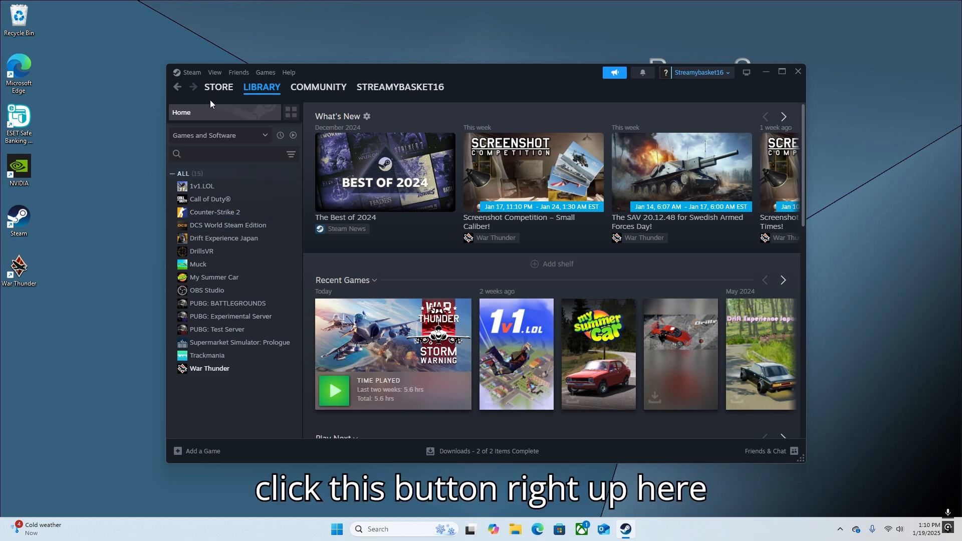
pyautogui.click(188, 75)
pyautogui.click(197, 172)
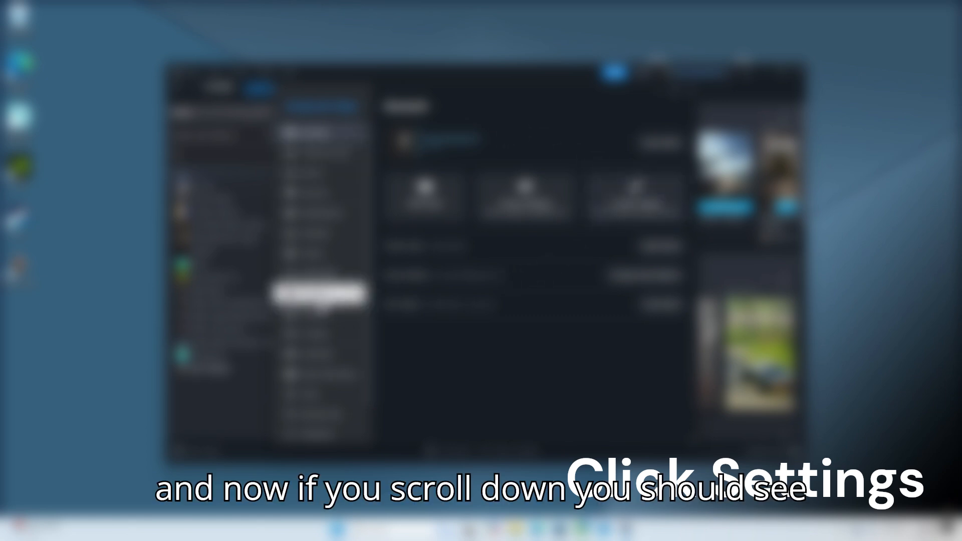
pyautogui.scroll(-2, 323, 301)
pyautogui.click(321, 375)
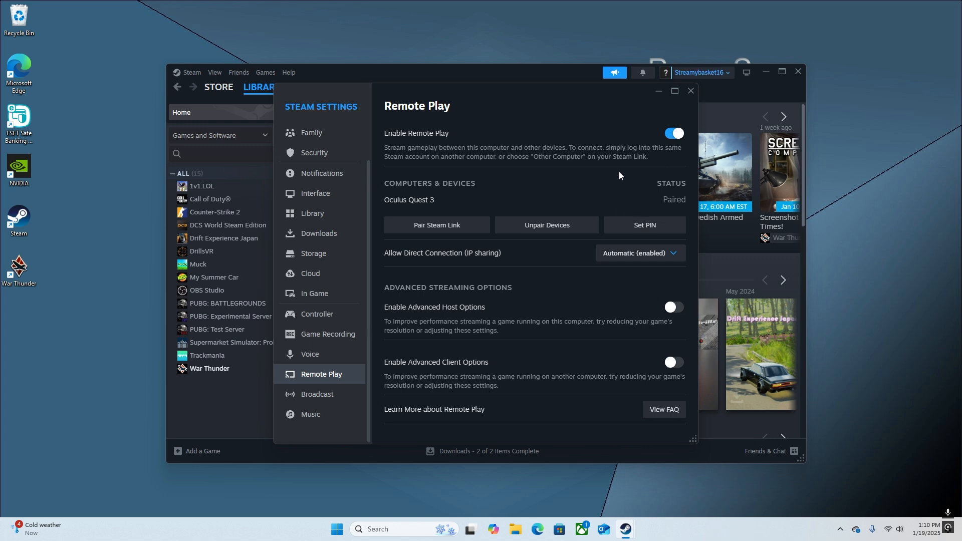
# Unpair the Remote Play devices and turn off Enable Remote Play.
pyautogui.click(571, 229)
pyautogui.click(479, 285)
pyautogui.click(673, 133)
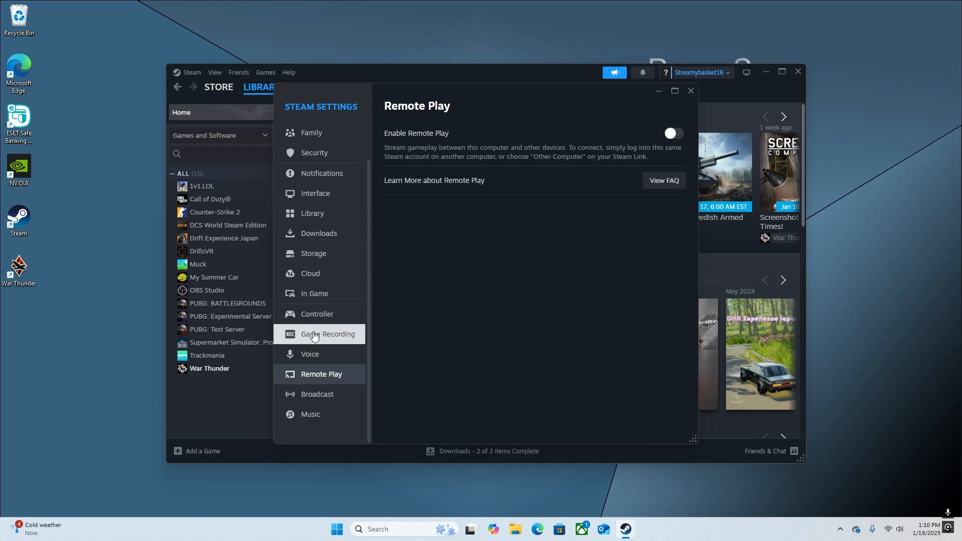
# Review the Voice, Broadcast and Music settings pages, open Game Recording and dismiss its introduction.
pyautogui.click(342, 356)
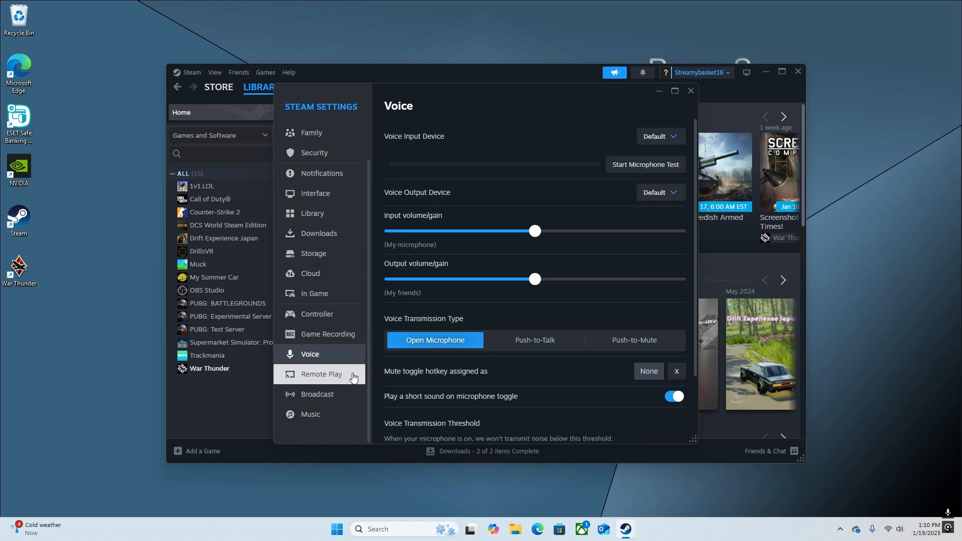
pyautogui.scroll(-3, 444, 341)
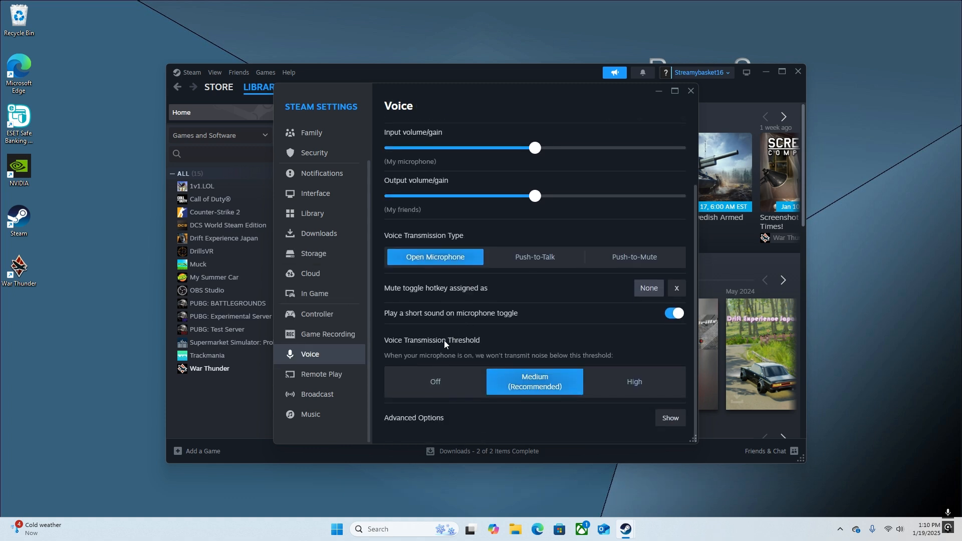
pyautogui.click(321, 395)
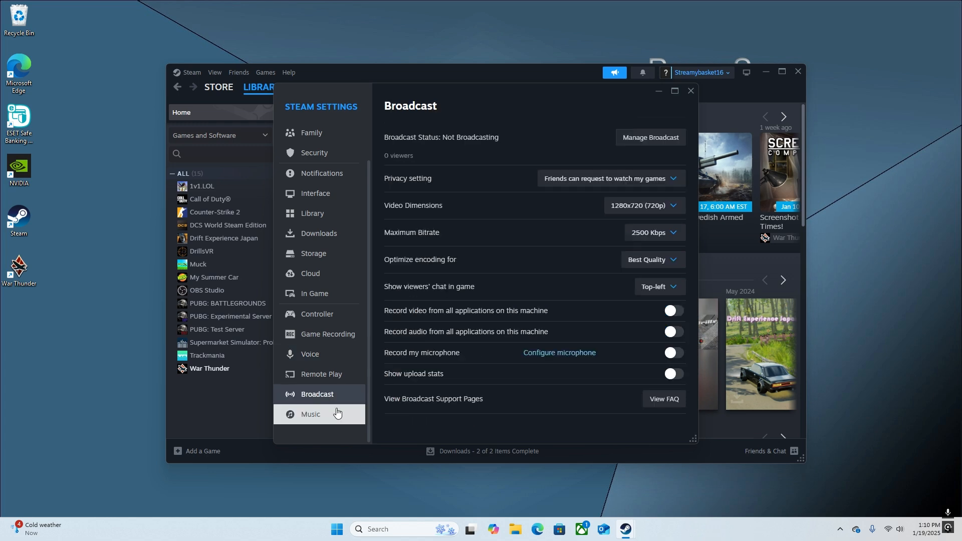
pyautogui.click(306, 416)
pyautogui.click(321, 334)
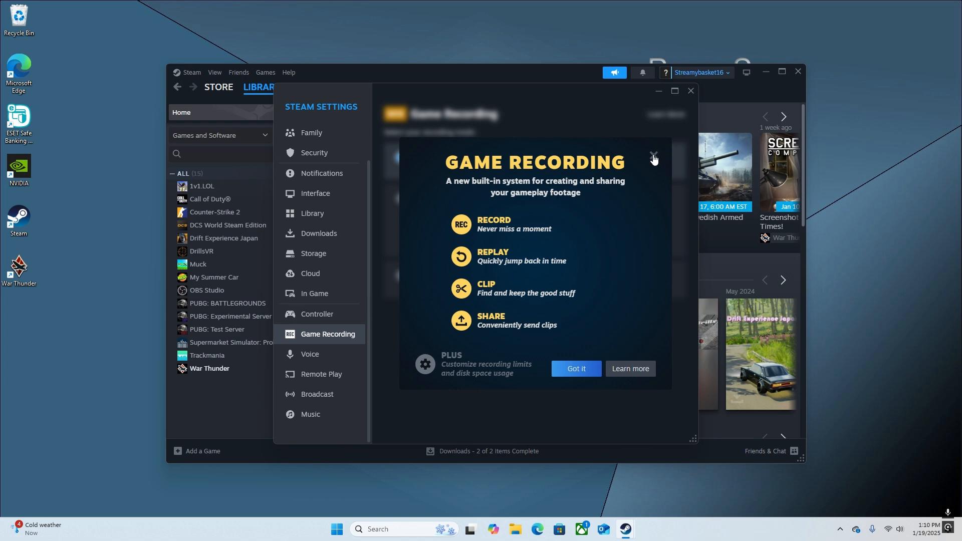
pyautogui.click(577, 369)
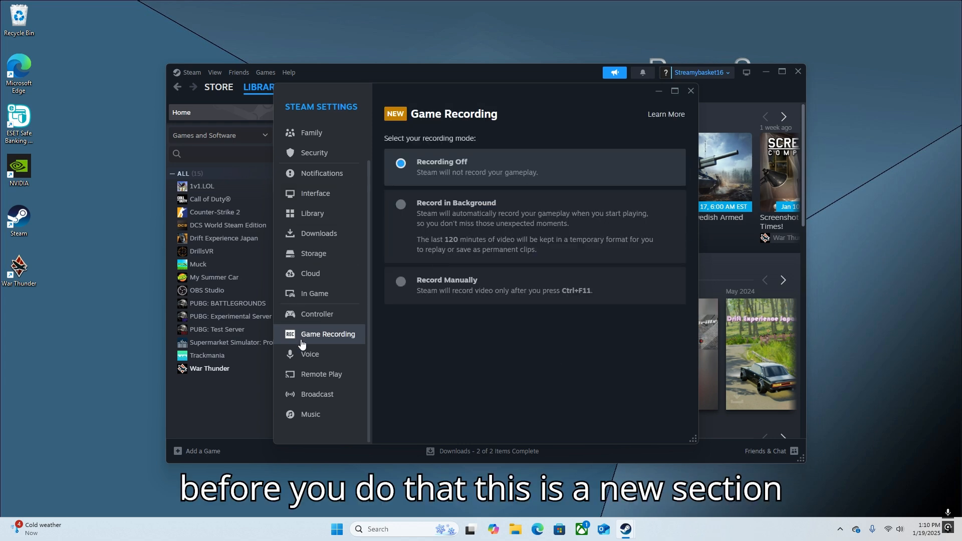
# Check the Controller, In Game, Cloud, Storage and Downloads settings pages for other streaming-related options.
pyautogui.click(324, 317)
pyautogui.click(311, 334)
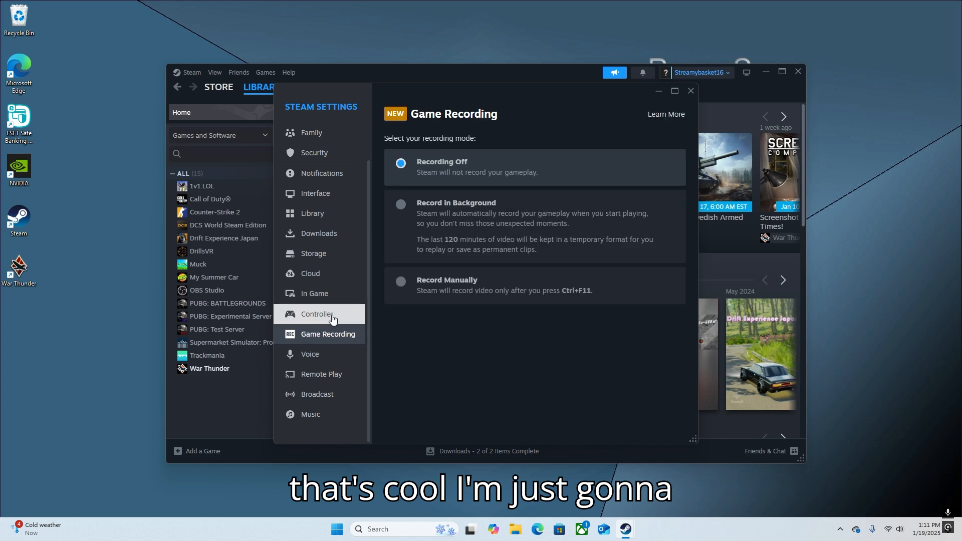
pyautogui.click(321, 326)
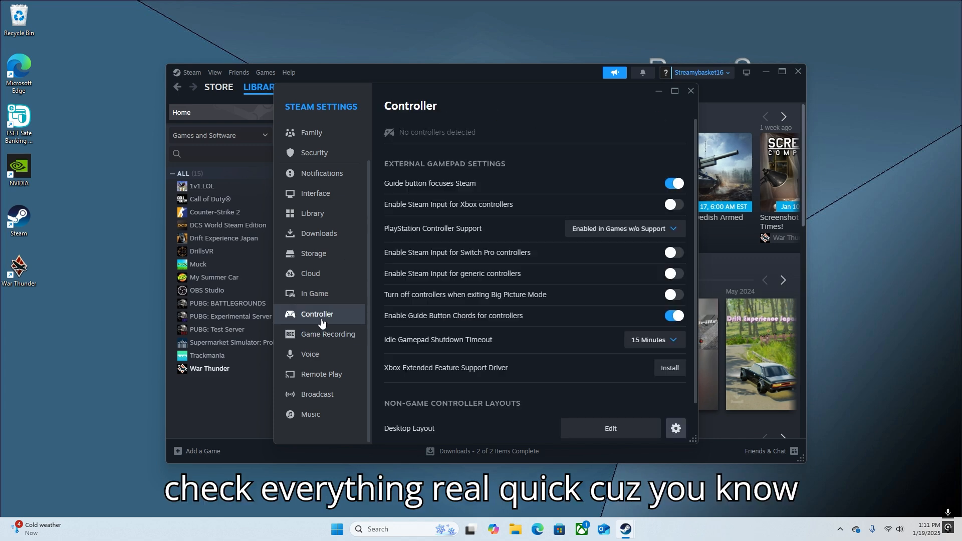
pyautogui.click(321, 300)
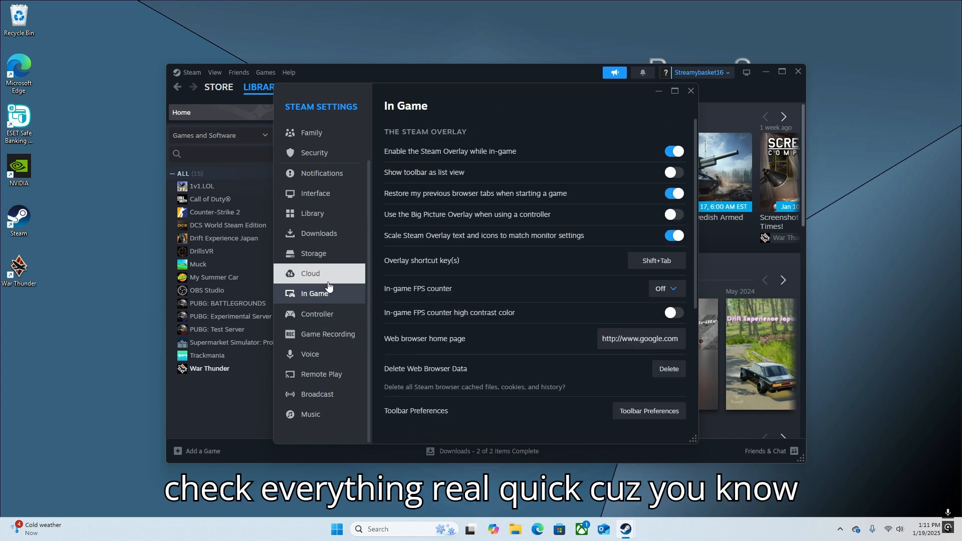
pyautogui.click(324, 277)
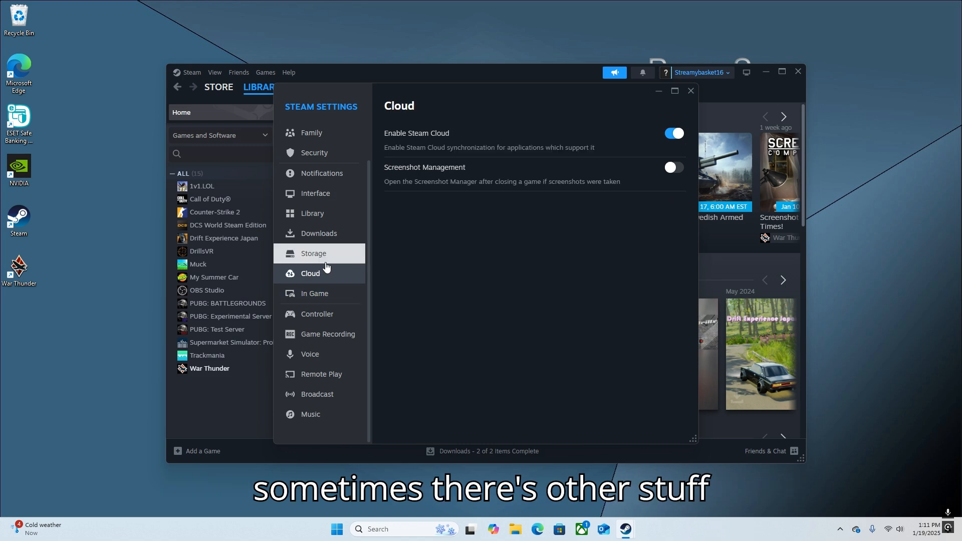
pyautogui.click(331, 262)
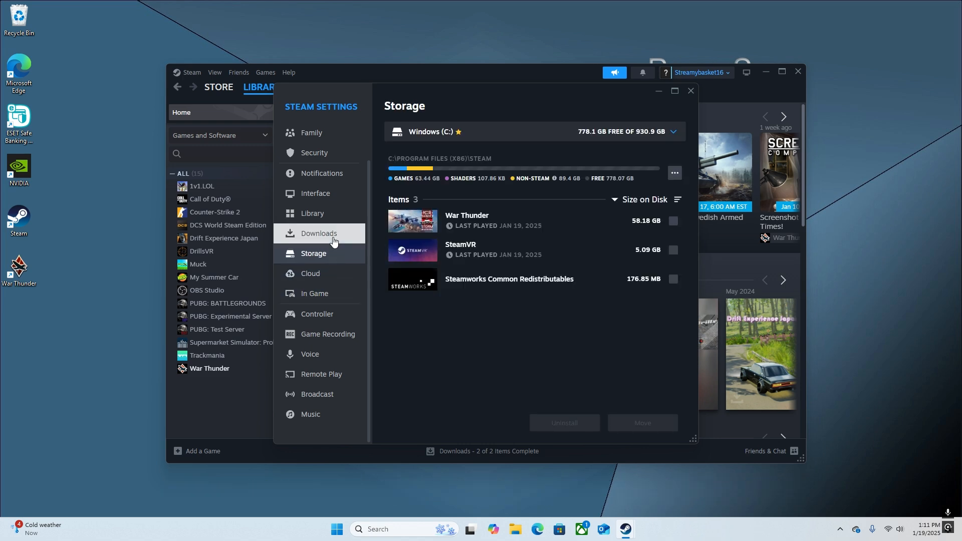
pyautogui.click(331, 242)
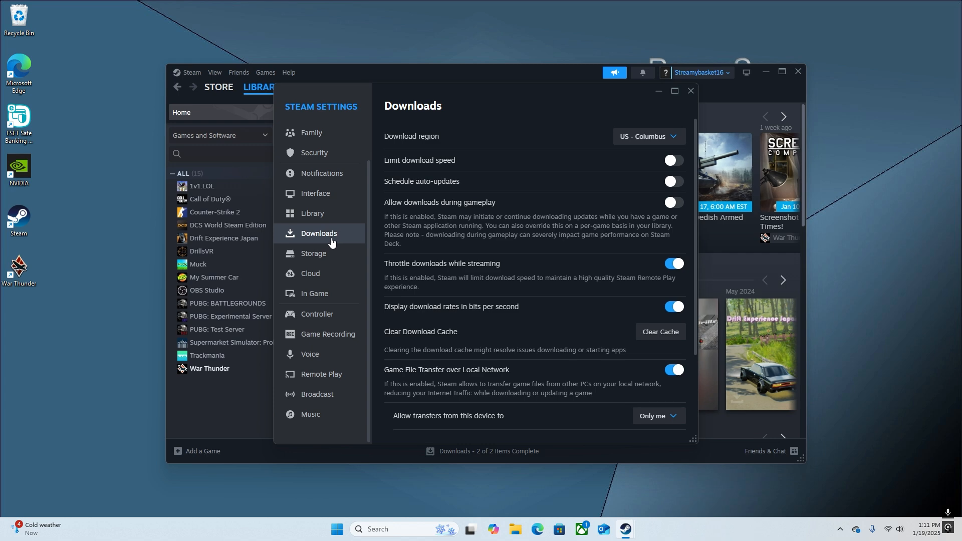
pyautogui.scroll(-3, 383, 230)
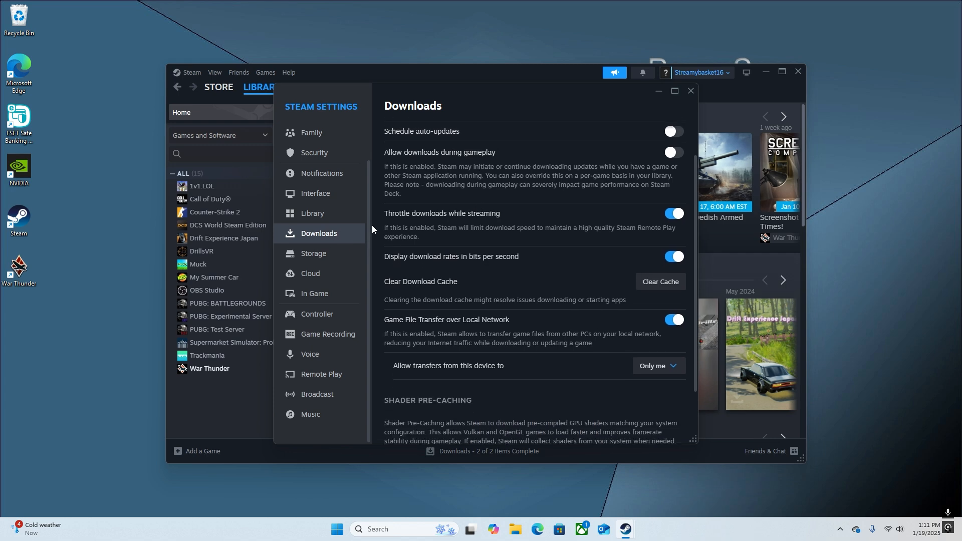
# Check the Library, Interface, Notifications, Security and Family settings pages, and close the settings window.
pyautogui.click(328, 217)
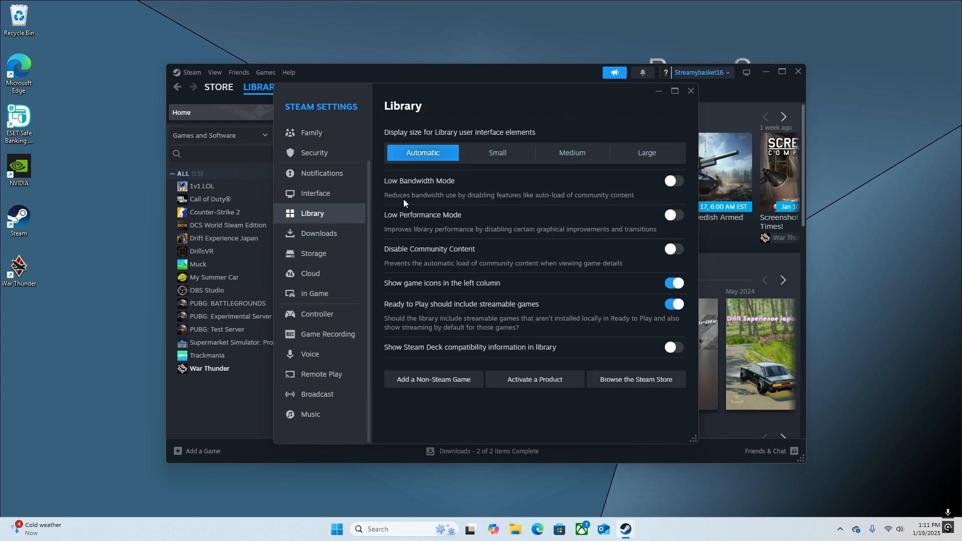
pyautogui.click(342, 196)
pyautogui.scroll(-2, 417, 188)
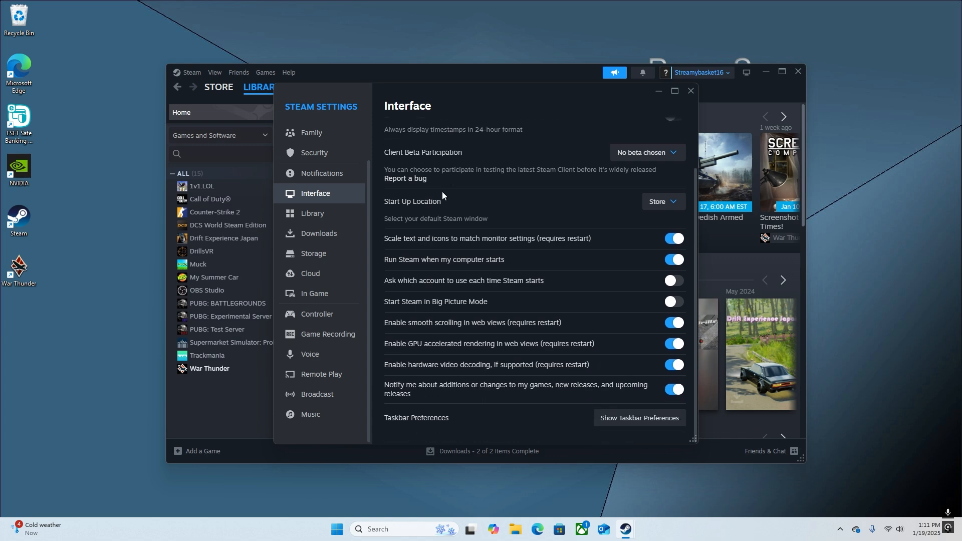
pyautogui.click(325, 174)
pyautogui.scroll(-5, 448, 154)
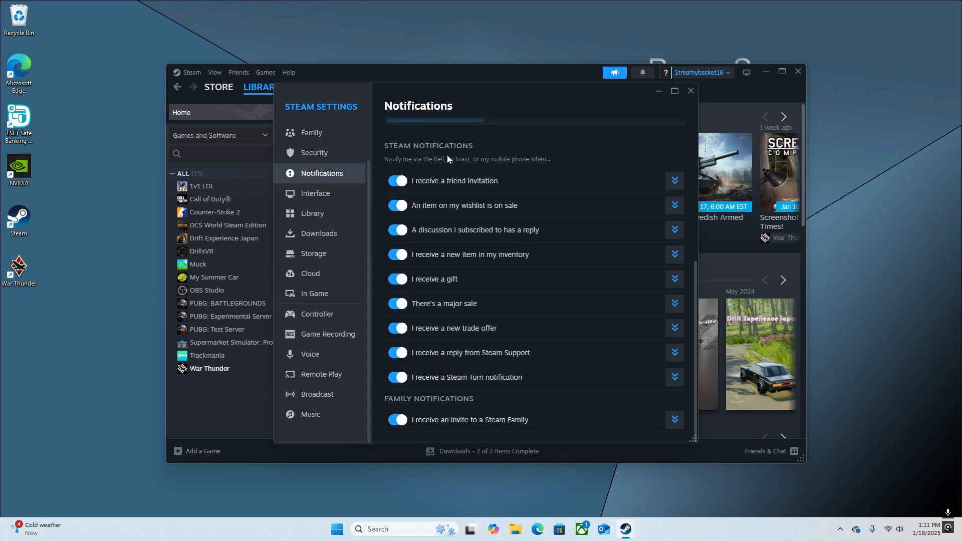
pyautogui.scroll(5, 447, 155)
pyautogui.click(320, 153)
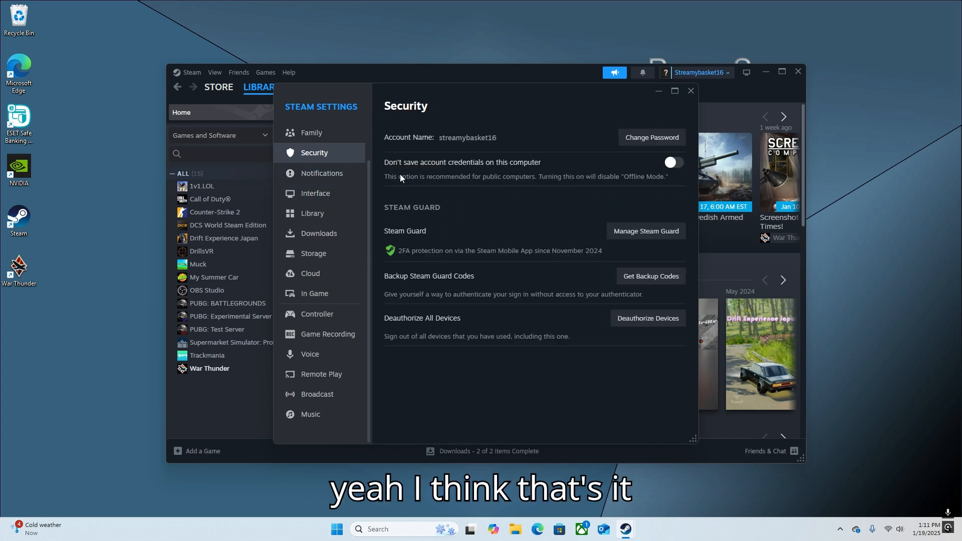
pyautogui.click(333, 132)
pyautogui.scroll(2, 335, 185)
pyautogui.click(321, 160)
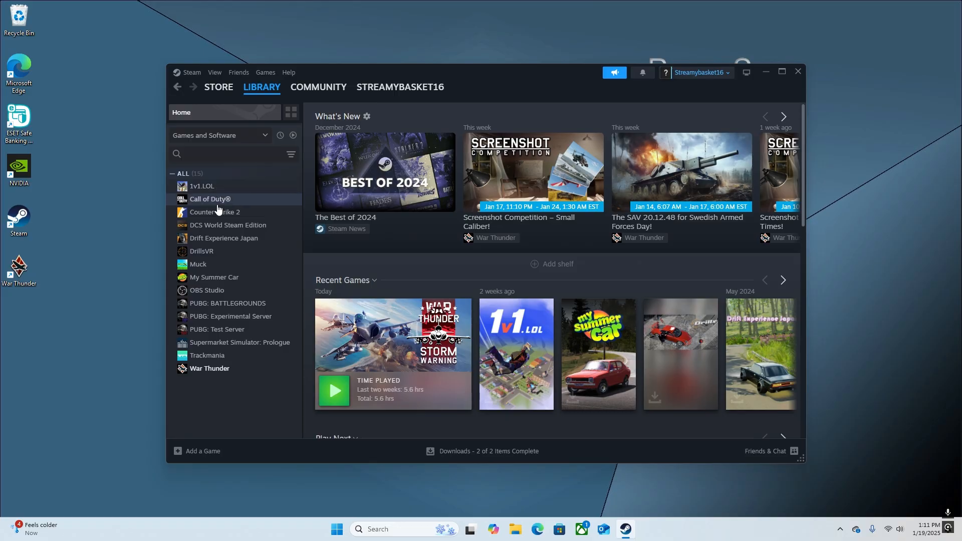
pyautogui.rightClick(278, 342)
pyautogui.click(254, 397)
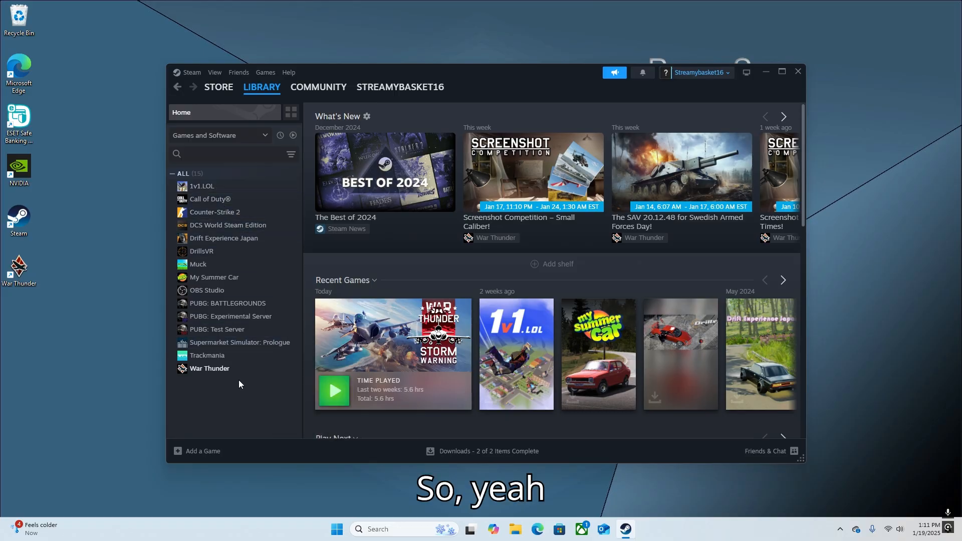
pyautogui.moveTo(321, 90)
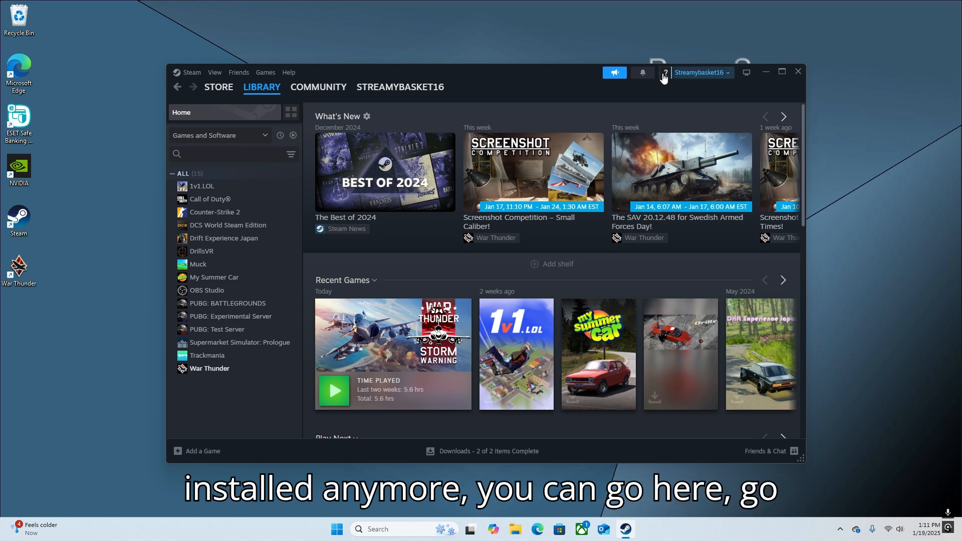
# Close the Steam window and open the Windows (C:) drive in File Explorer.
pyautogui.click(798, 71)
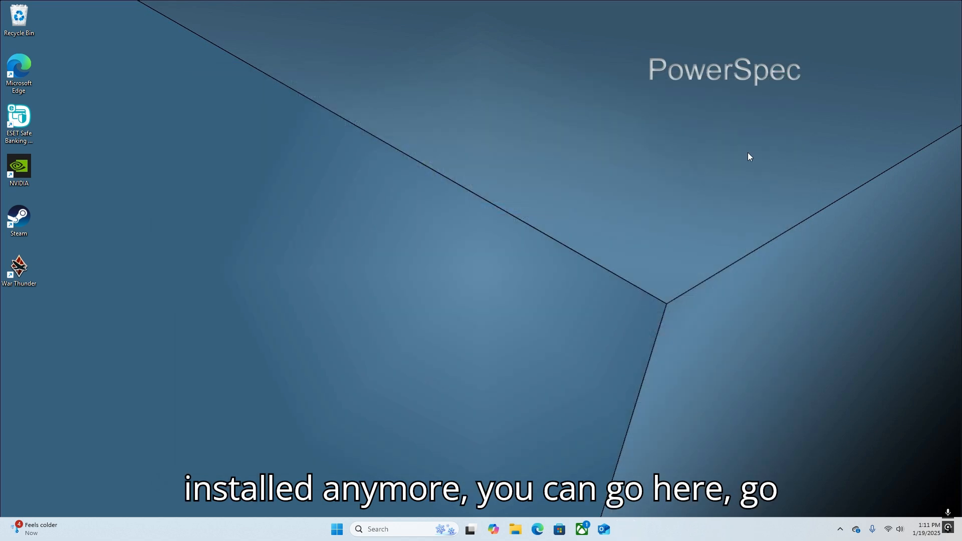
pyautogui.click(526, 533)
pyautogui.click(213, 357)
pyautogui.click(231, 375)
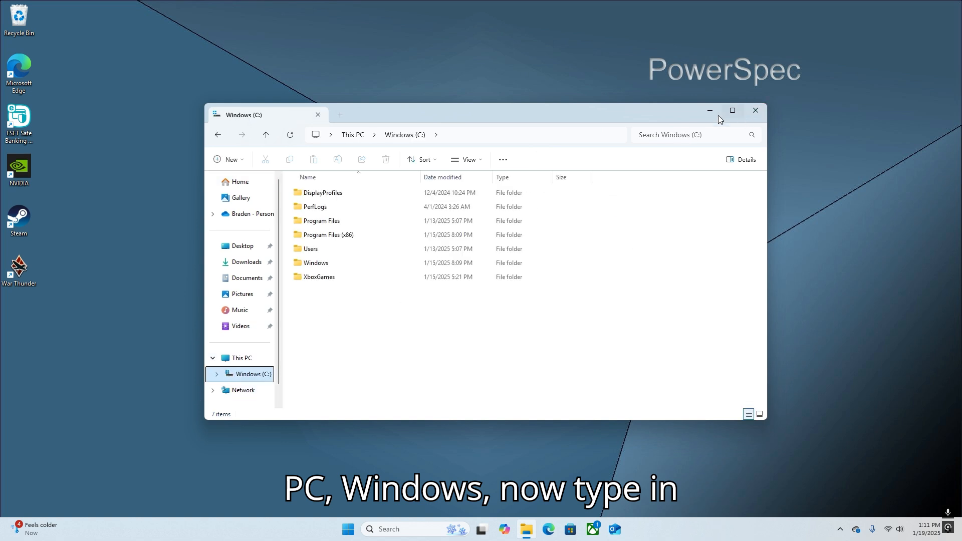
# Search the Windows (C:) drive for "steam" and look through the results for leftover streaming files.
pyautogui.click(699, 135)
pyautogui.write('steanm')
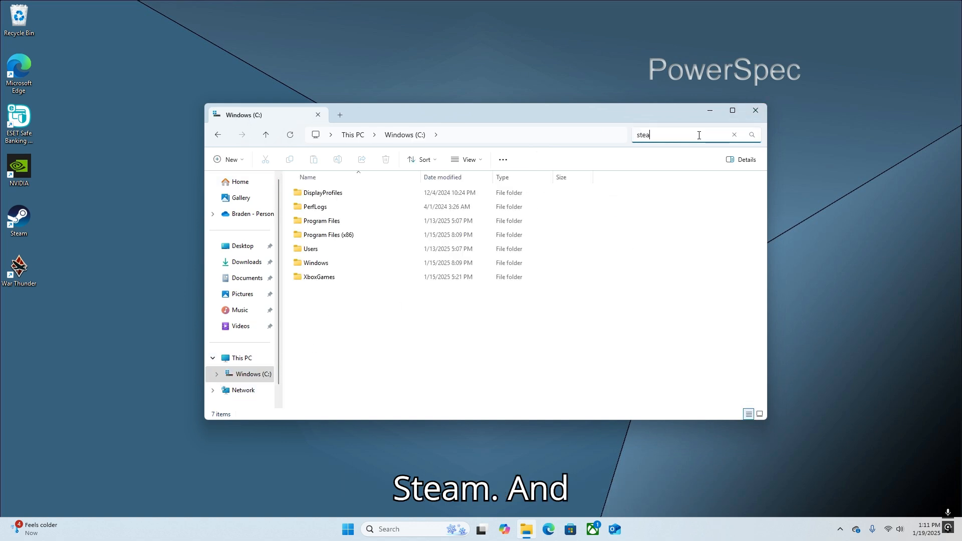
pyautogui.press('BackSpace')
pyautogui.press('BackSpace')
pyautogui.write('m')
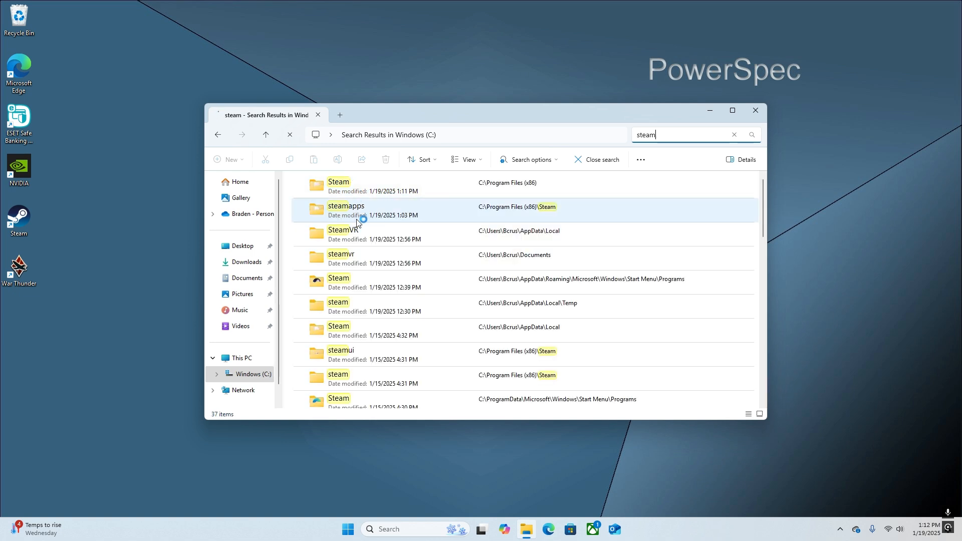
pyautogui.scroll(-1, 395, 223)
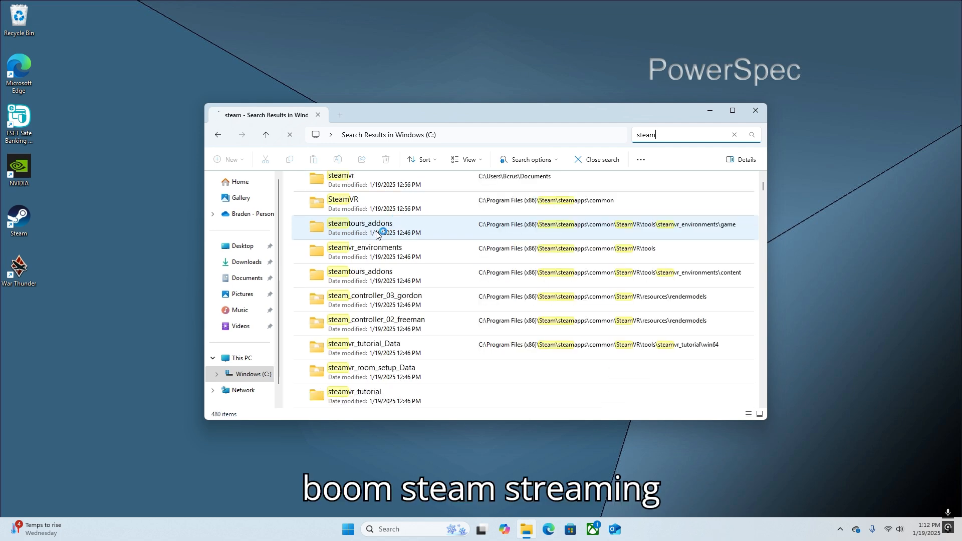
pyautogui.scroll(-2, 373, 243)
pyautogui.scroll(-5, 372, 248)
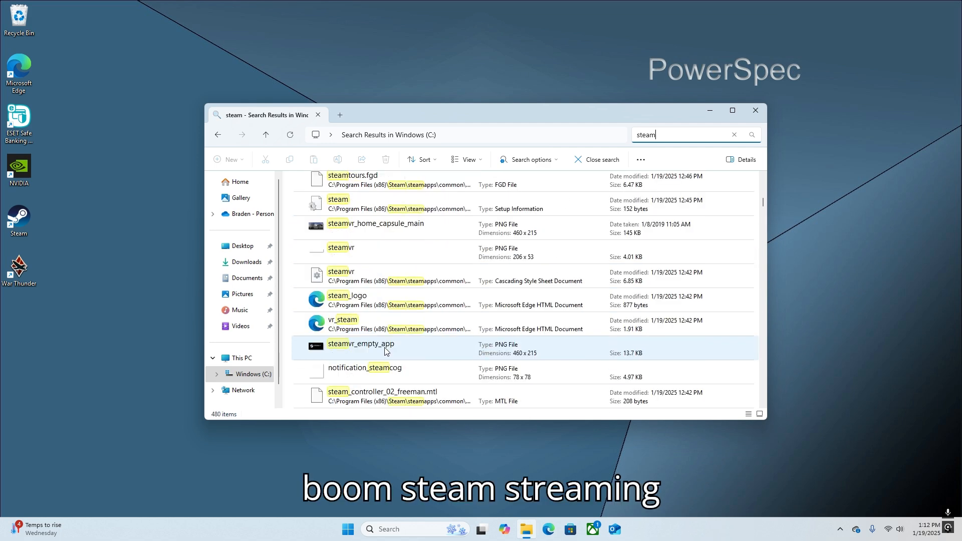
pyautogui.scroll(-20, 383, 348)
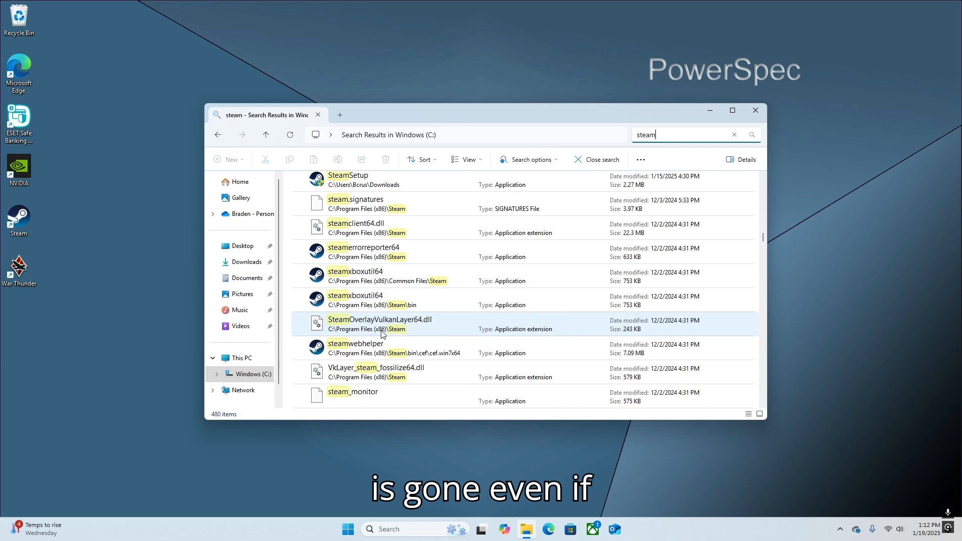
pyautogui.scroll(-3, 381, 333)
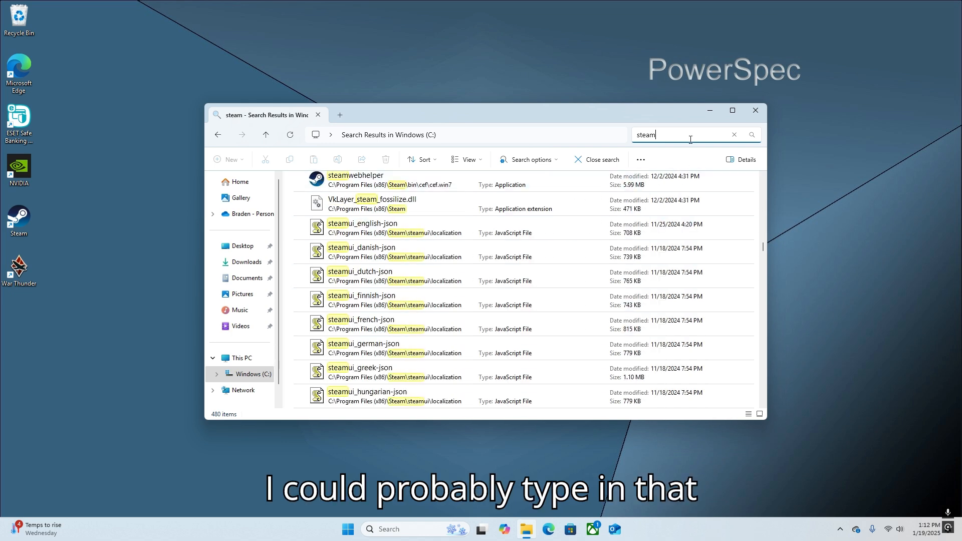
# Search the drive for "steam streaming" and for "streaming" alone, checking the results for Steam files.
pyautogui.write('re')
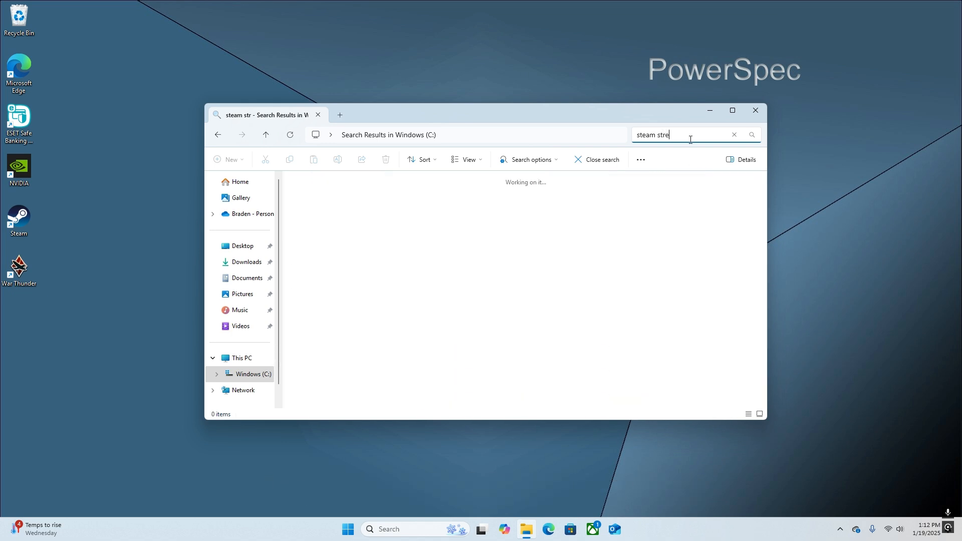
pyautogui.write('aming')
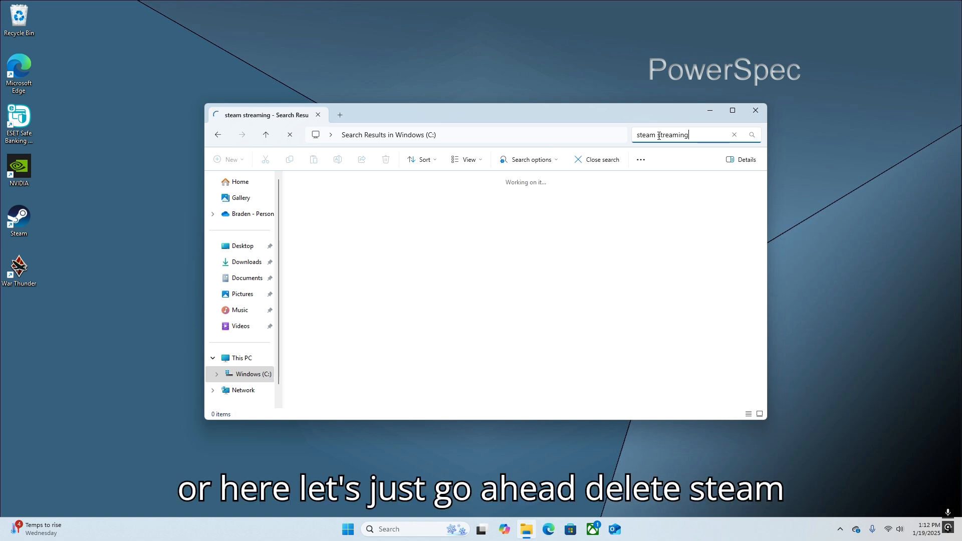
pyautogui.moveTo(656, 135); pyautogui.dragTo(631, 143)
pyautogui.press('BackSpace')
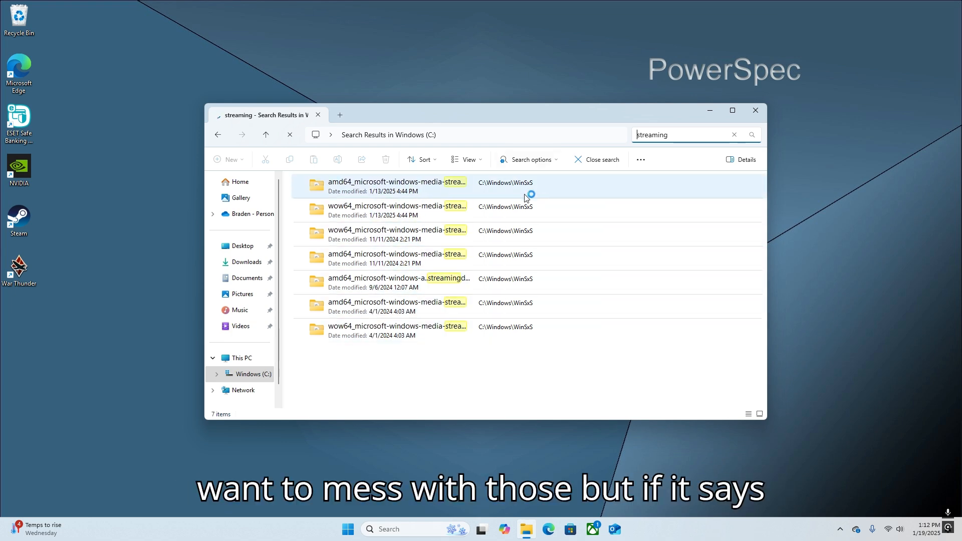
pyautogui.scroll(-3, 522, 193)
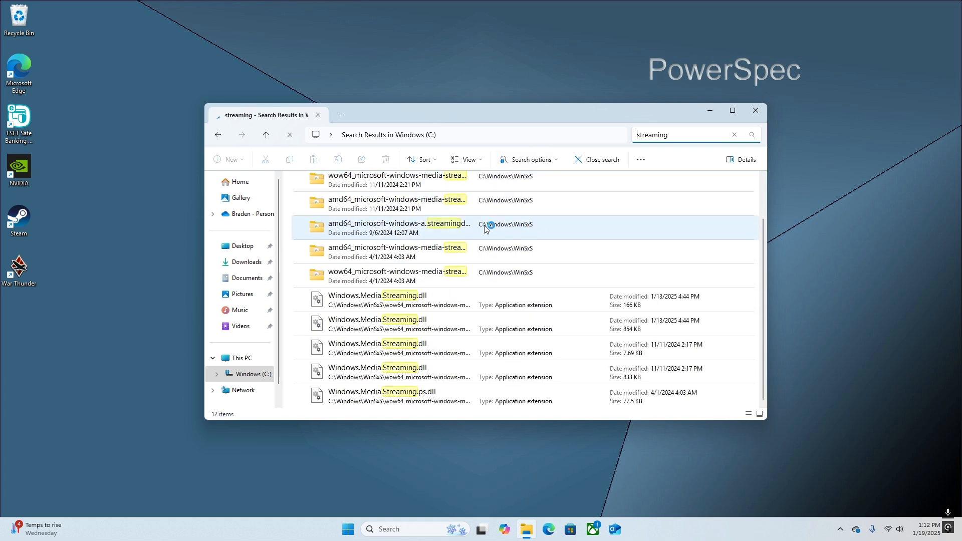
pyautogui.scroll(-4, 474, 313)
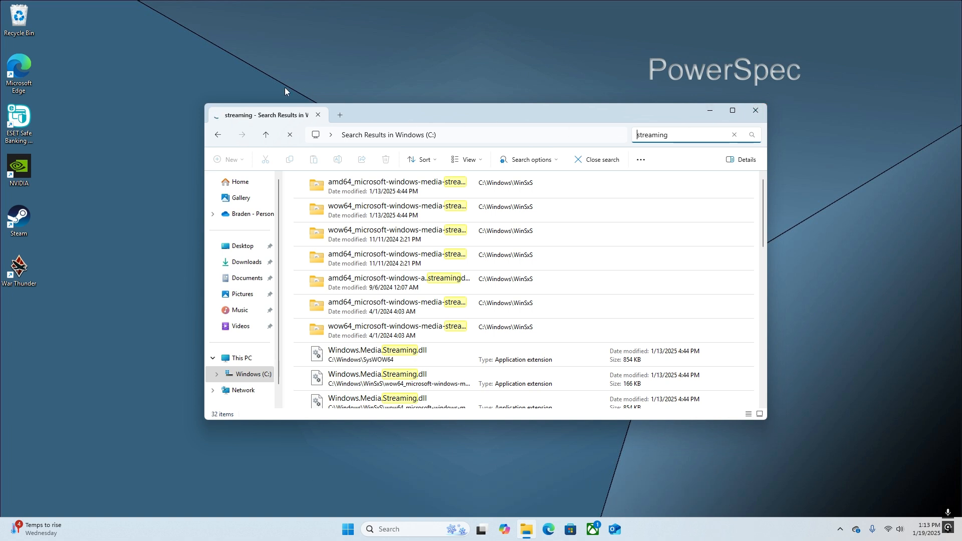
# Close File Explorer and launch Steam again from the desktop.
pyautogui.click(325, 130)
pyautogui.click(413, 112)
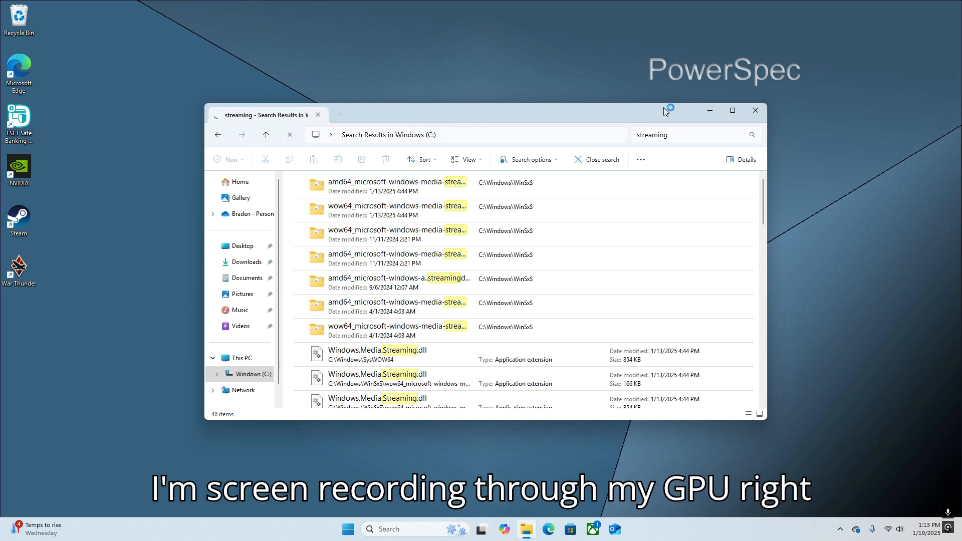
pyautogui.click(757, 110)
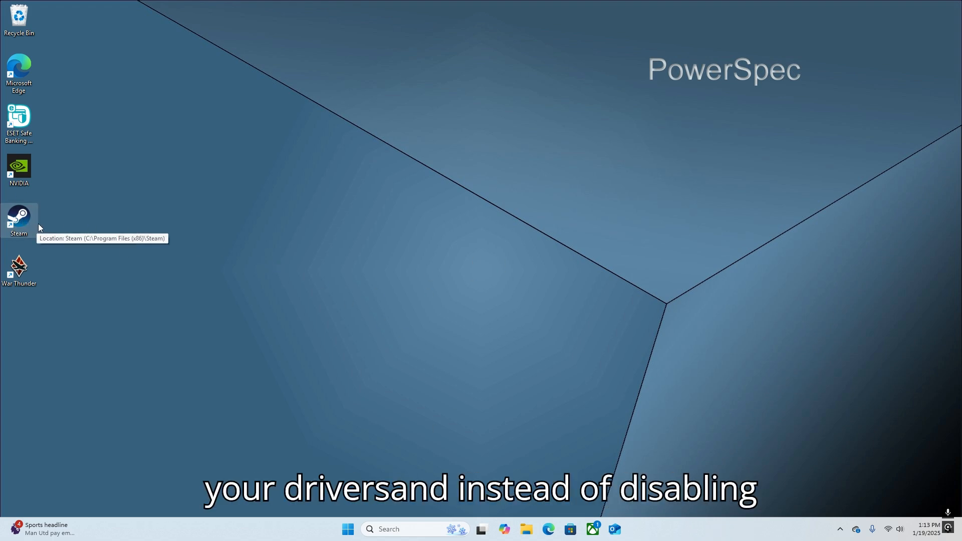
pyautogui.doubleClick(17, 229)
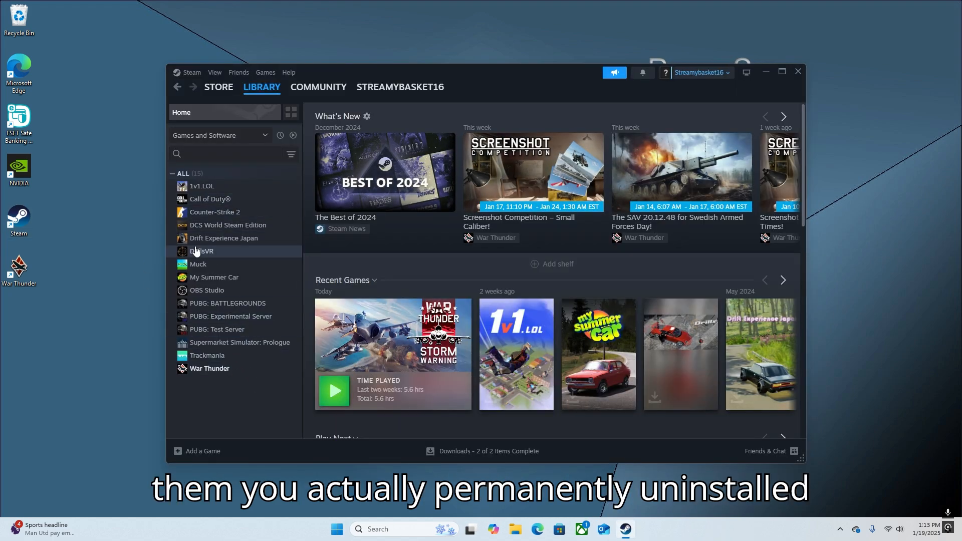
# Search the Steam library for "vr" and open the SteamVR page from the Hidden group.
pyautogui.scroll(-9, 569, 297)
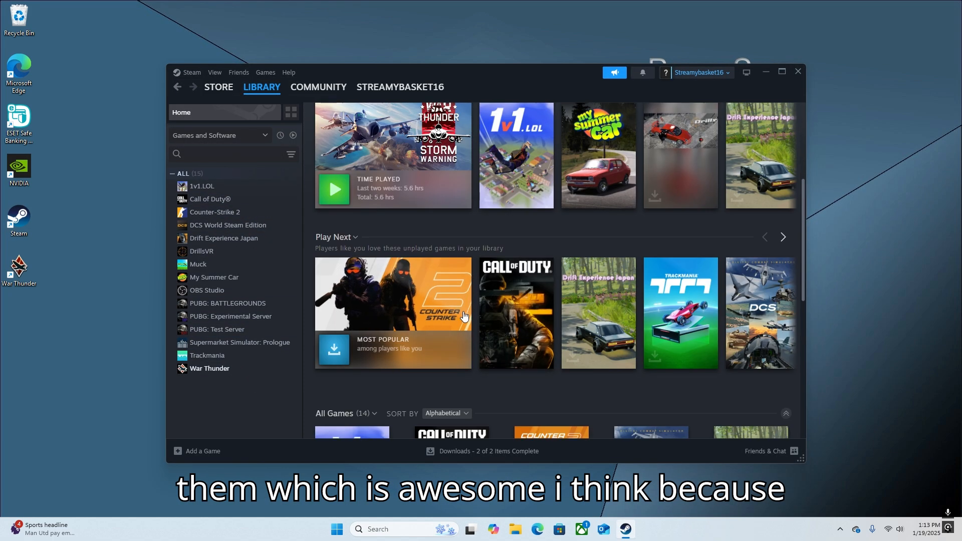
pyautogui.scroll(-2, 452, 315)
pyautogui.scroll(10, 551, 281)
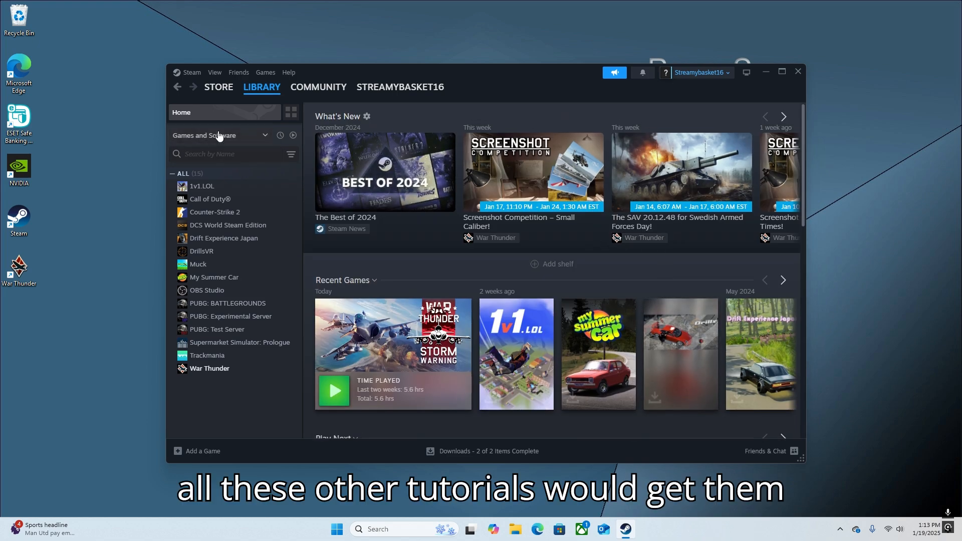
pyautogui.click(222, 155)
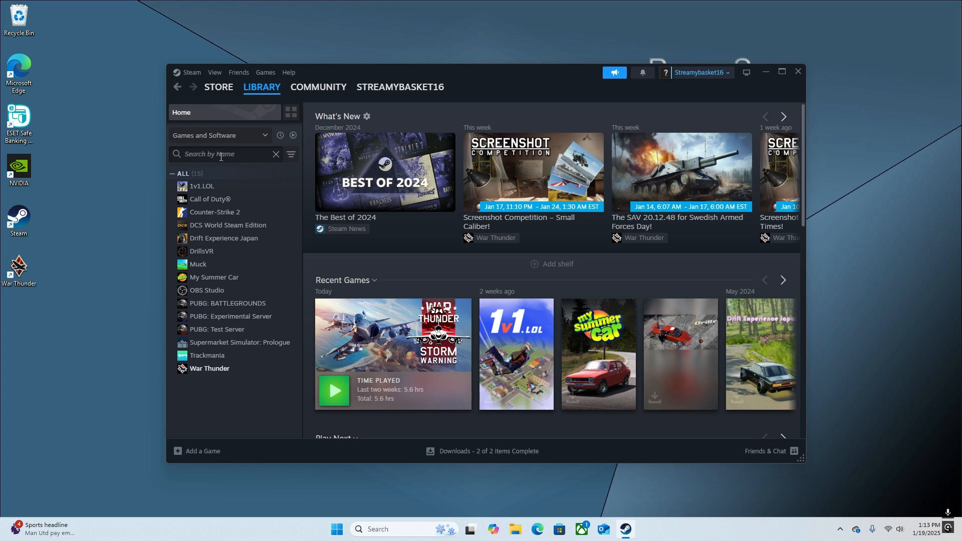
pyautogui.write('vr')
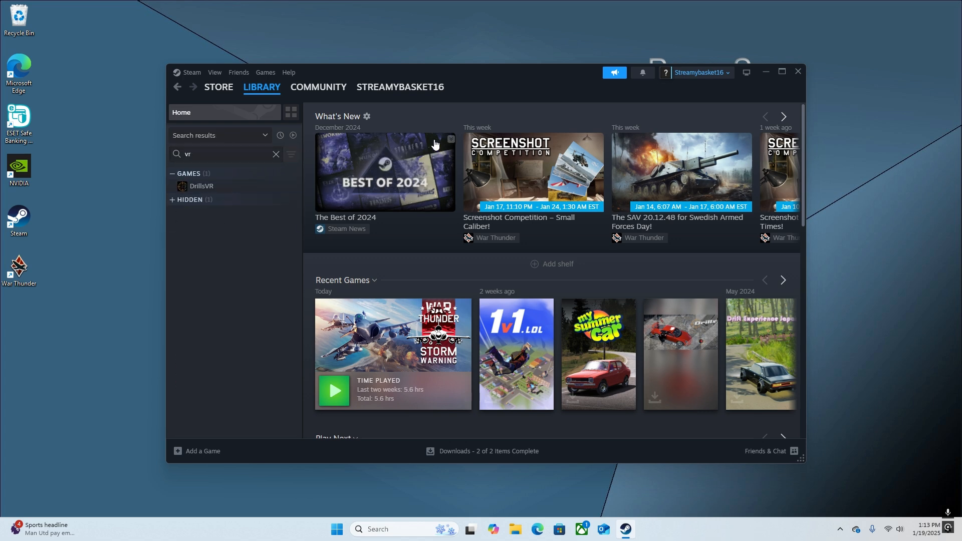
pyautogui.click(184, 203)
pyautogui.click(172, 200)
pyautogui.click(184, 213)
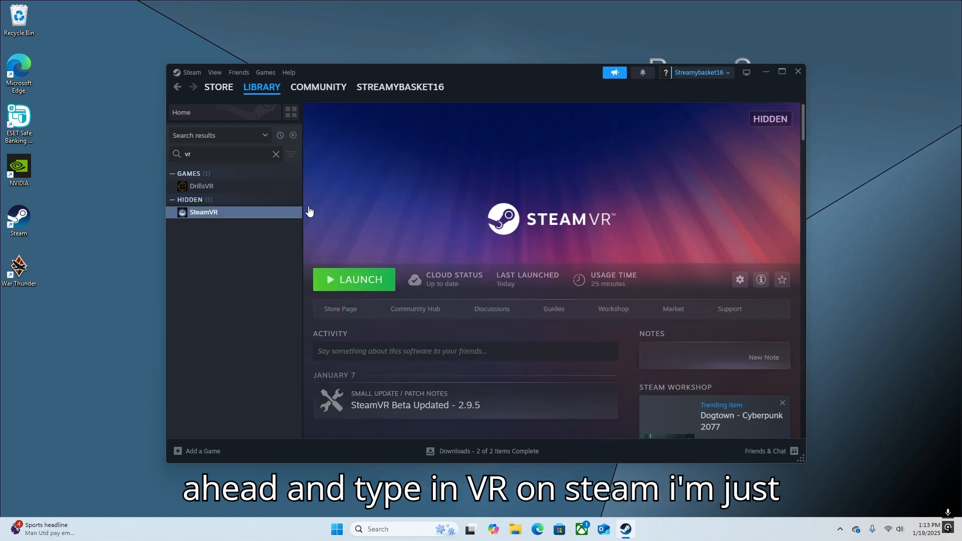
# Uninstall SteamVR from this device, then clear the library search.
pyautogui.scroll(-5, 639, 307)
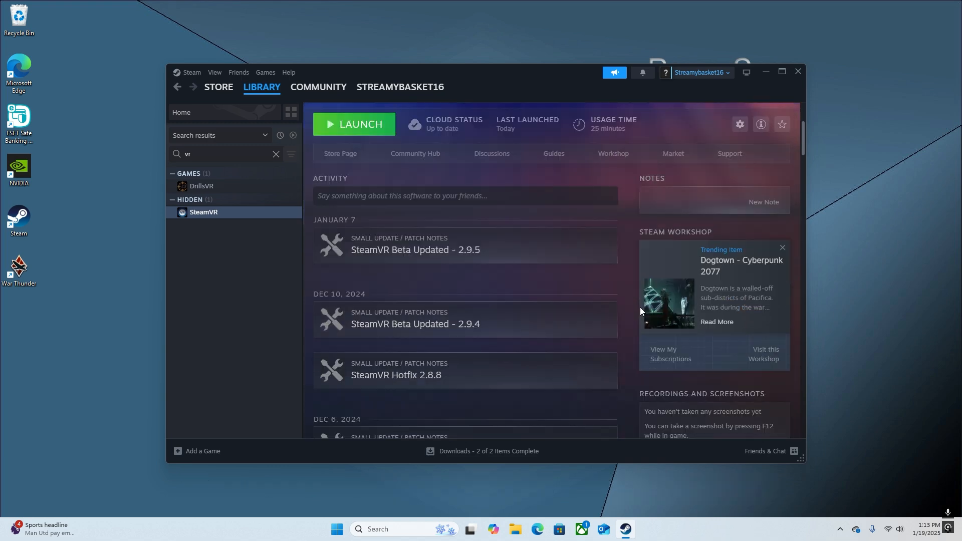
pyautogui.scroll(5, 639, 316)
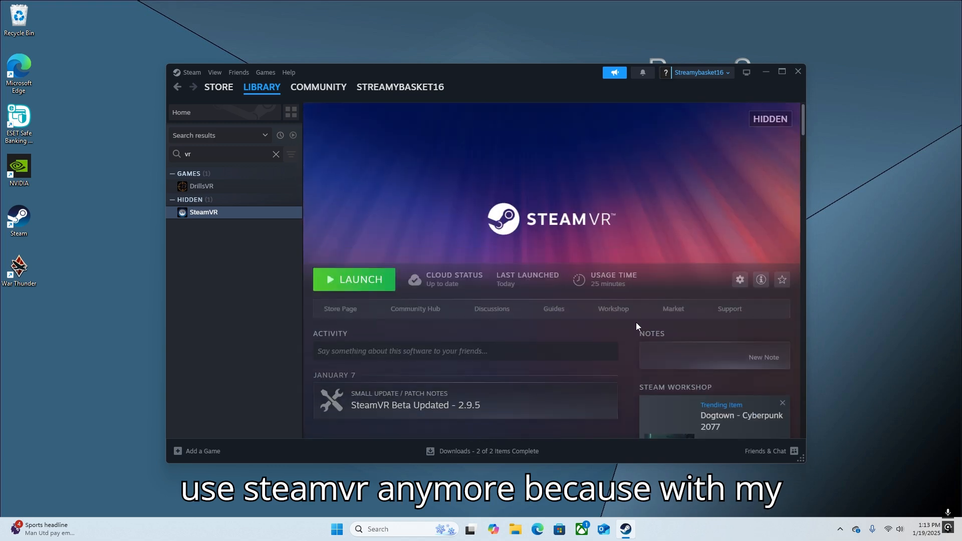
pyautogui.click(740, 281)
pyautogui.moveTo(752, 335)
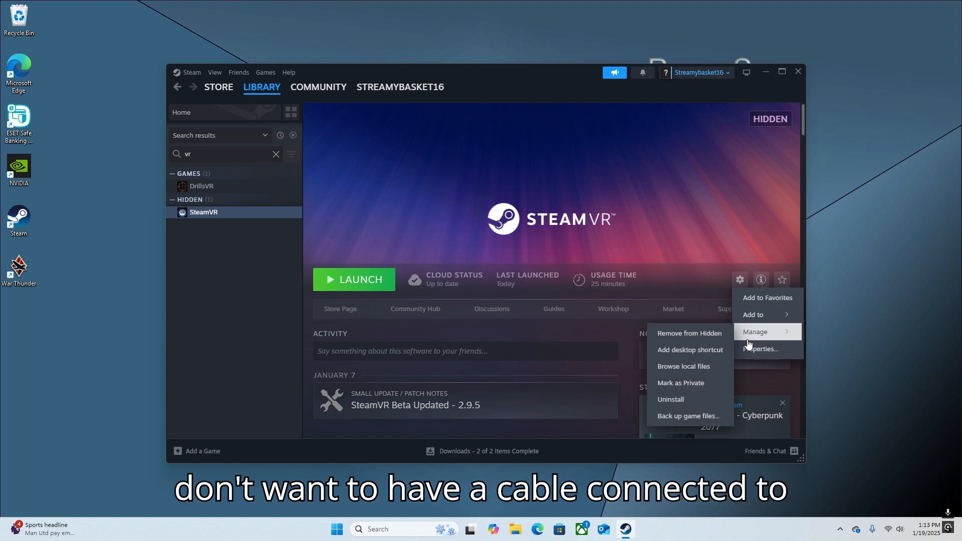
pyautogui.click(681, 406)
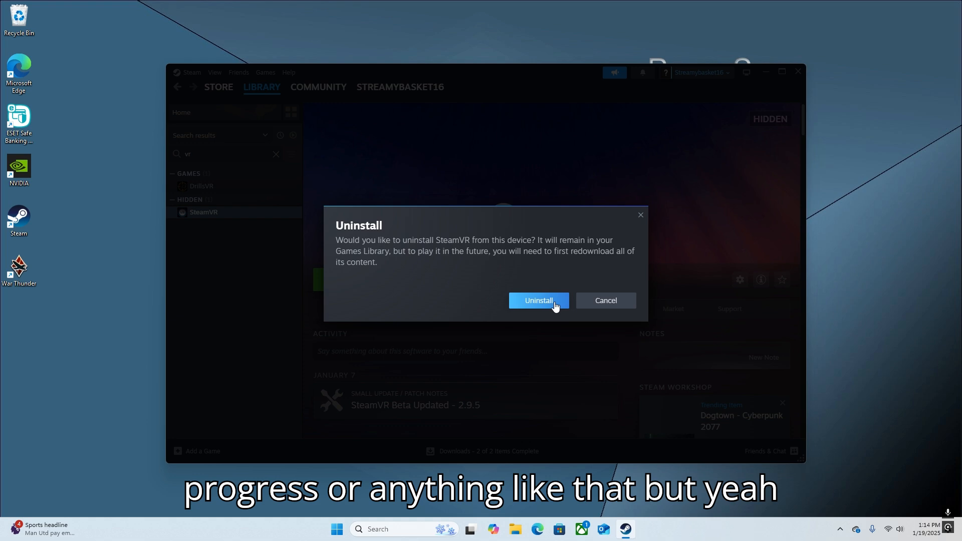
pyautogui.click(520, 302)
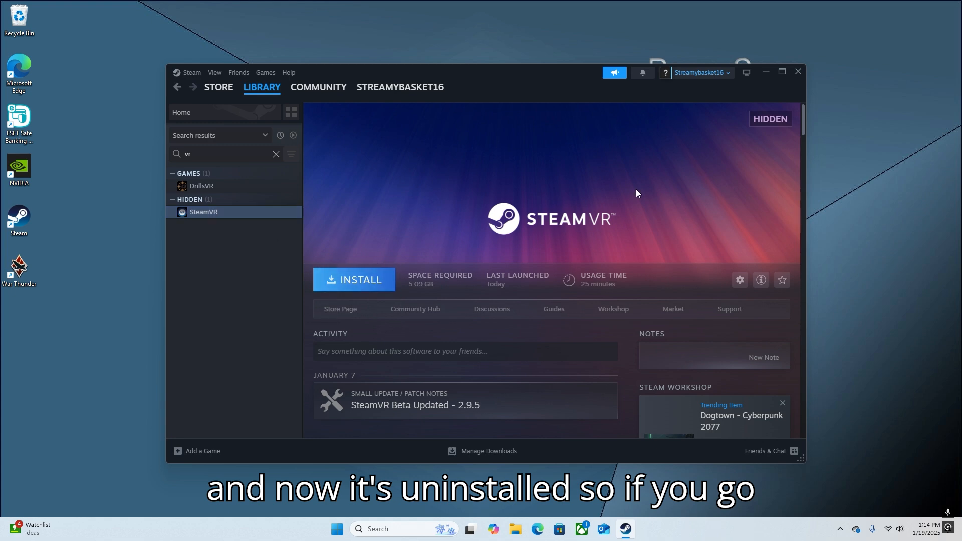
pyautogui.click(277, 154)
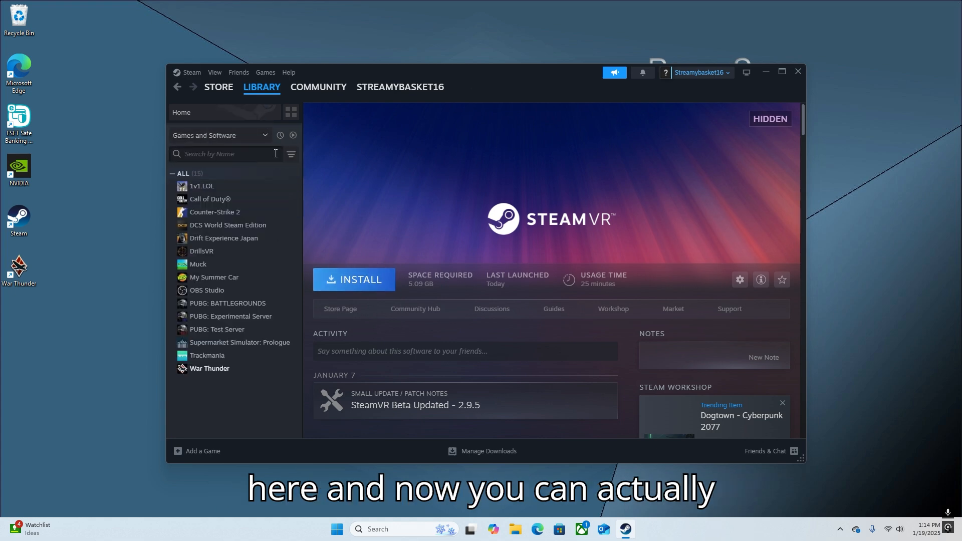
# Close the Steam window and open the Windows (C:) drive in File Explorer, ready for a search.
pyautogui.click(799, 73)
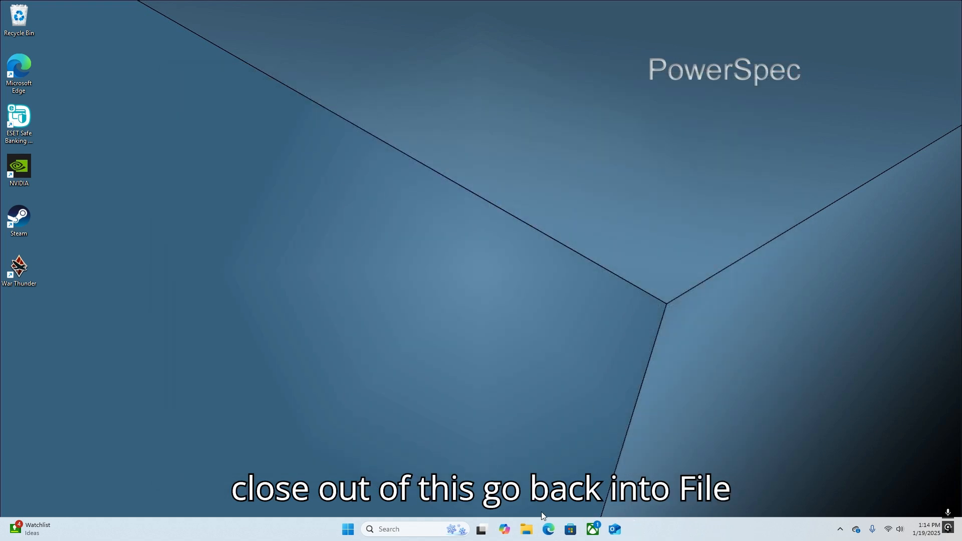
pyautogui.click(528, 527)
pyautogui.click(241, 358)
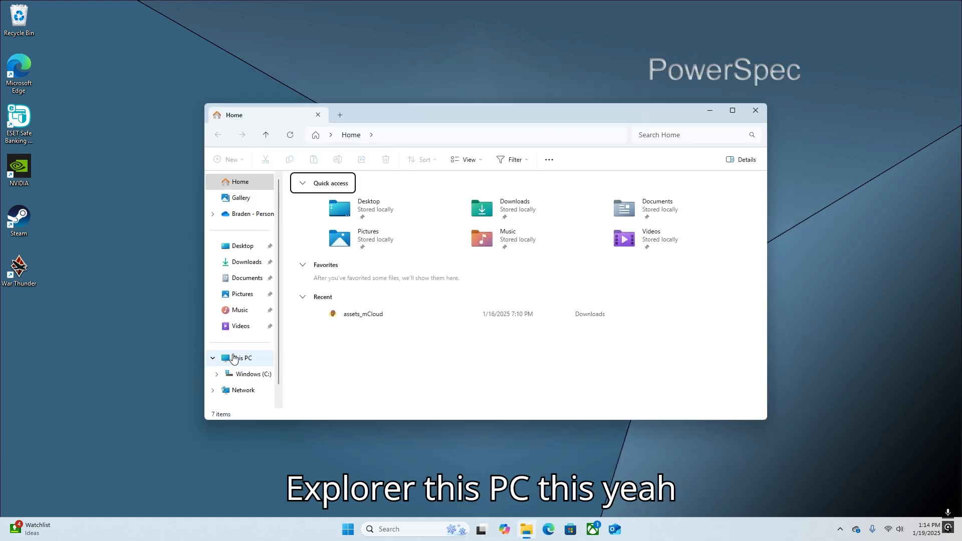
pyautogui.doubleClick(358, 203)
pyautogui.click(679, 135)
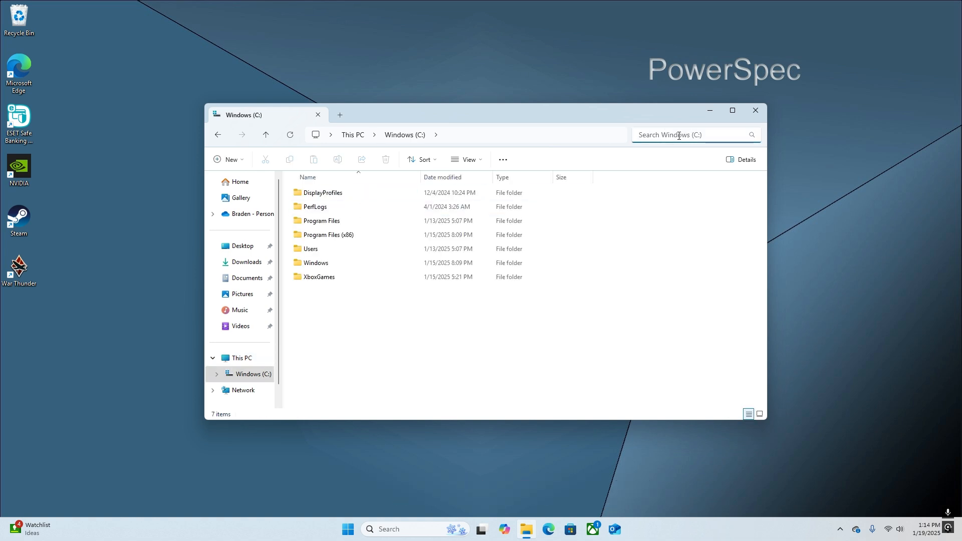
# Search the Windows (C:) drive for "vr" and for "Steam Vr", and examine the leftover SteamVR files and their locations.
pyautogui.write('vr')
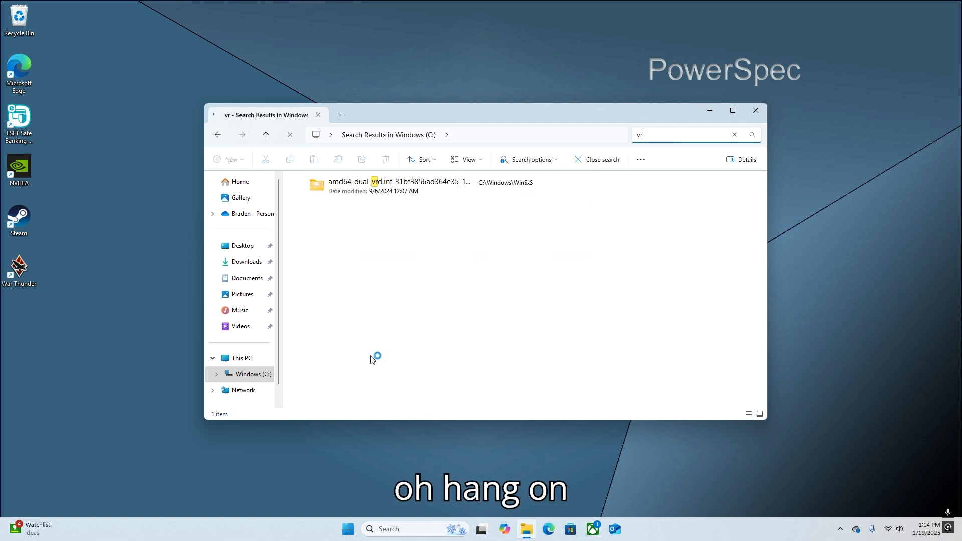
pyautogui.press('BackSpace')
pyautogui.press('BackSpace')
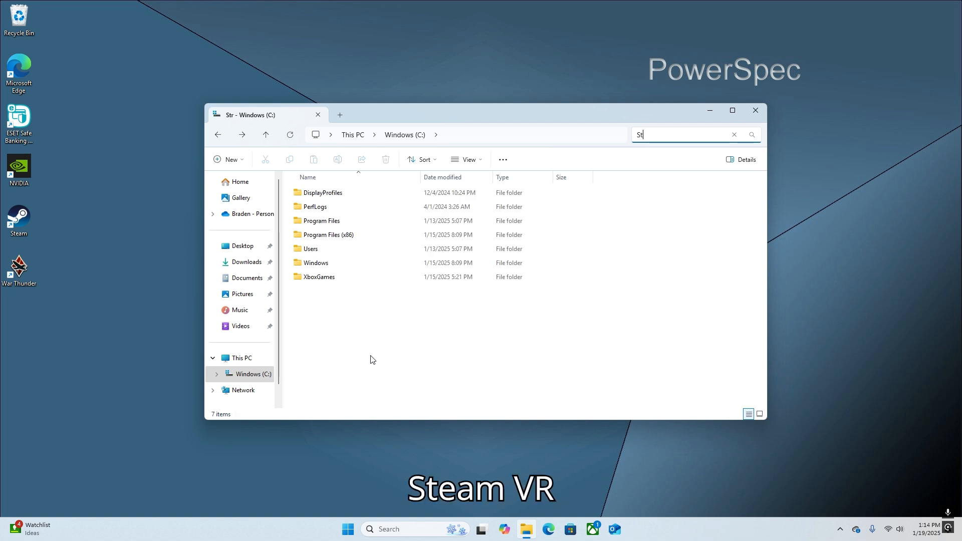
pyautogui.write('Steam Vr')
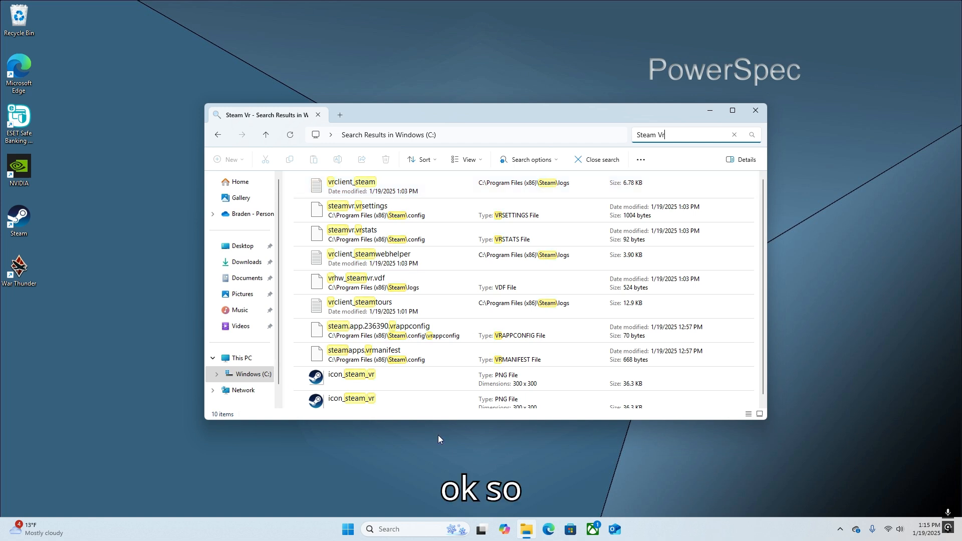
pyautogui.scroll(-1, 404, 353)
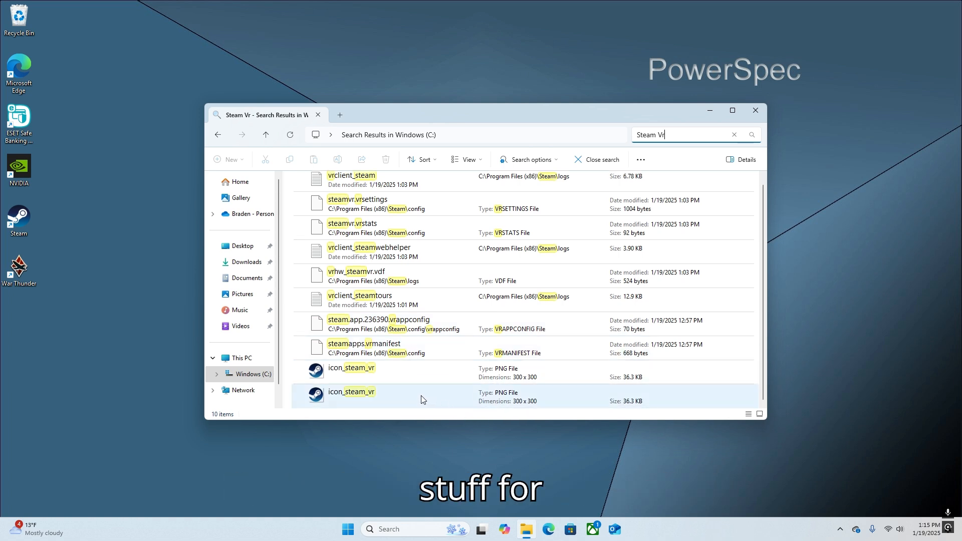
pyautogui.scroll(1, 421, 395)
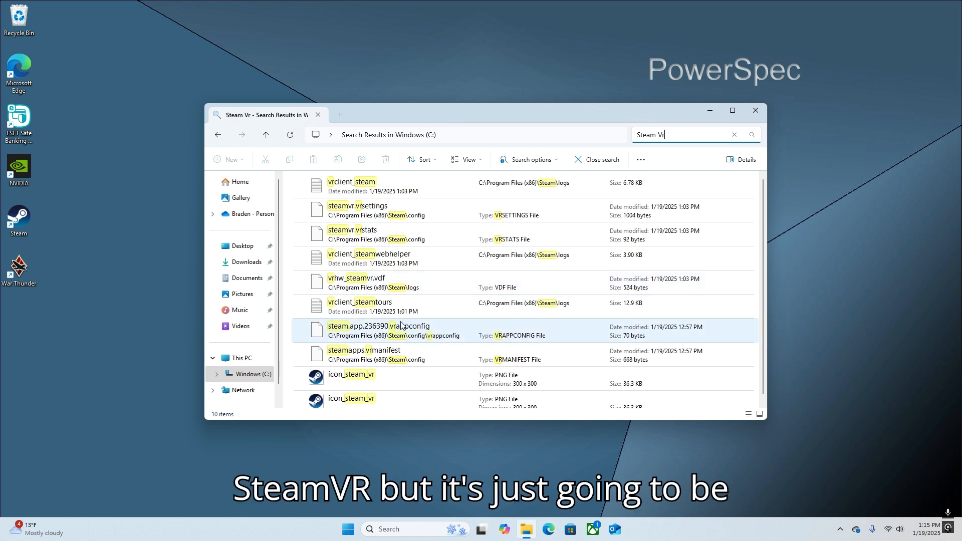
pyautogui.scroll(-1, 416, 318)
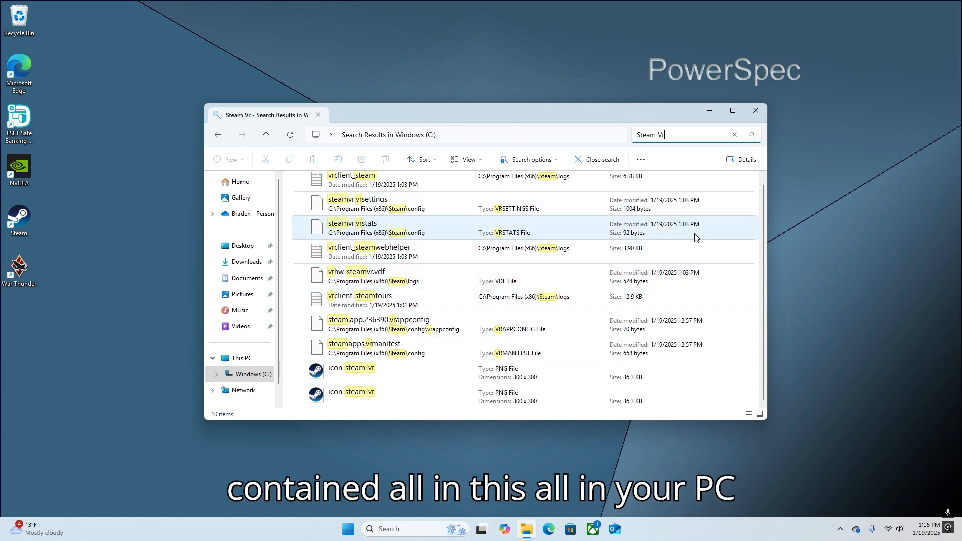
pyautogui.scroll(1, 502, 253)
pyautogui.scroll(-1, 568, 218)
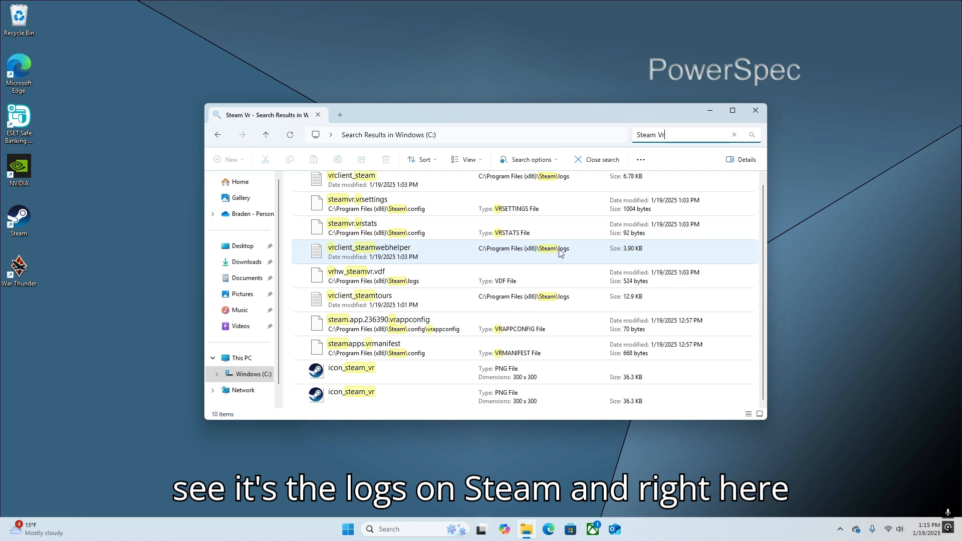
pyautogui.scroll(1, 556, 251)
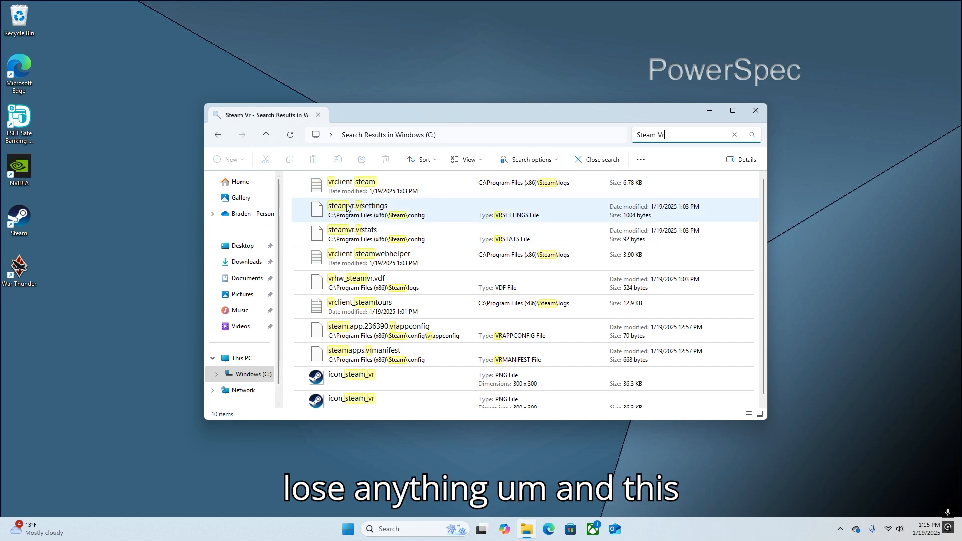
pyautogui.scroll(-1, 441, 239)
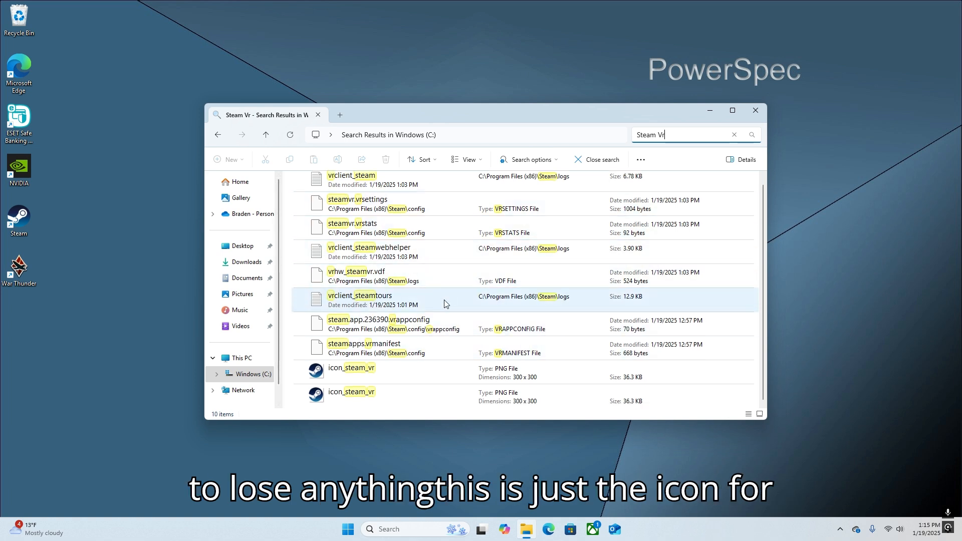
# View both icon_steam_vr images from the search results, closing each one, and close File Explorer.
pyautogui.doubleClick(404, 369)
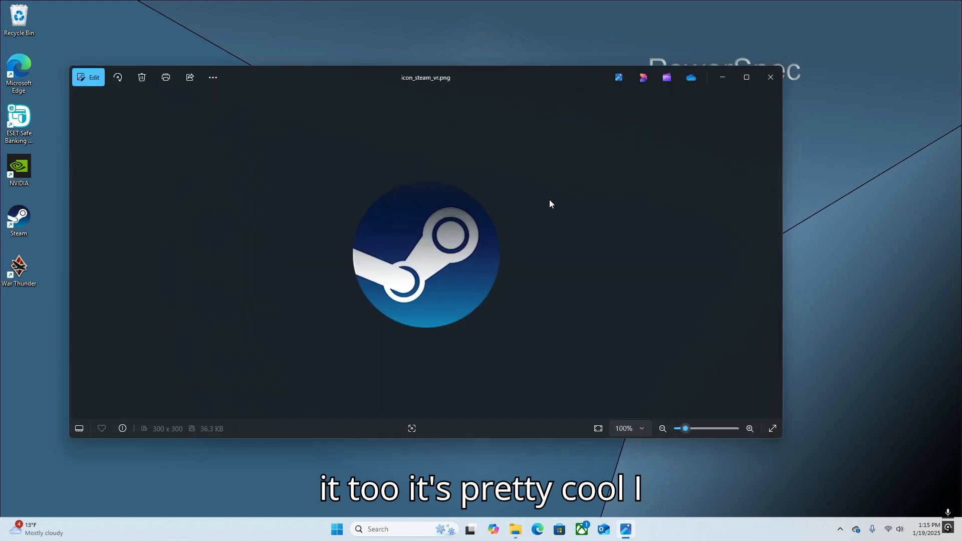
pyautogui.click(771, 77)
pyautogui.doubleClick(378, 404)
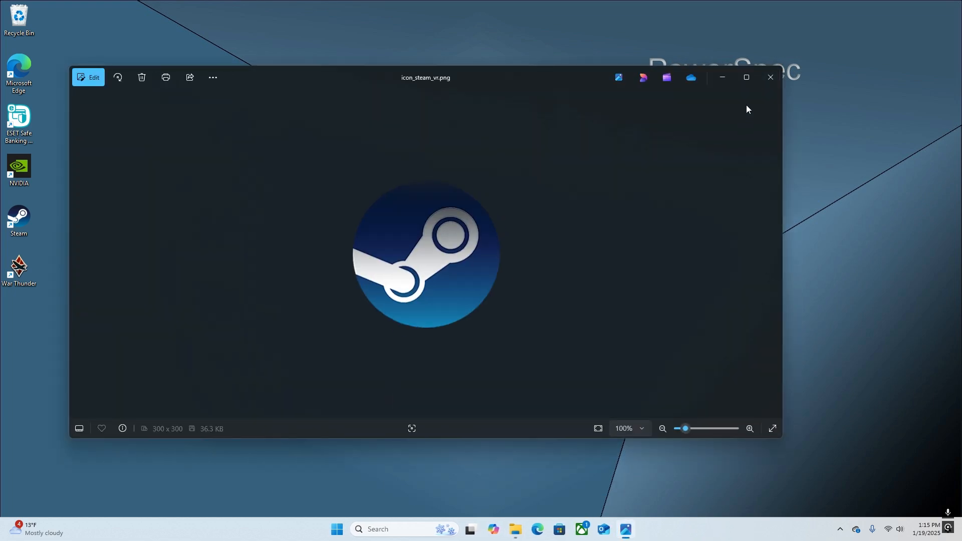
pyautogui.click(767, 78)
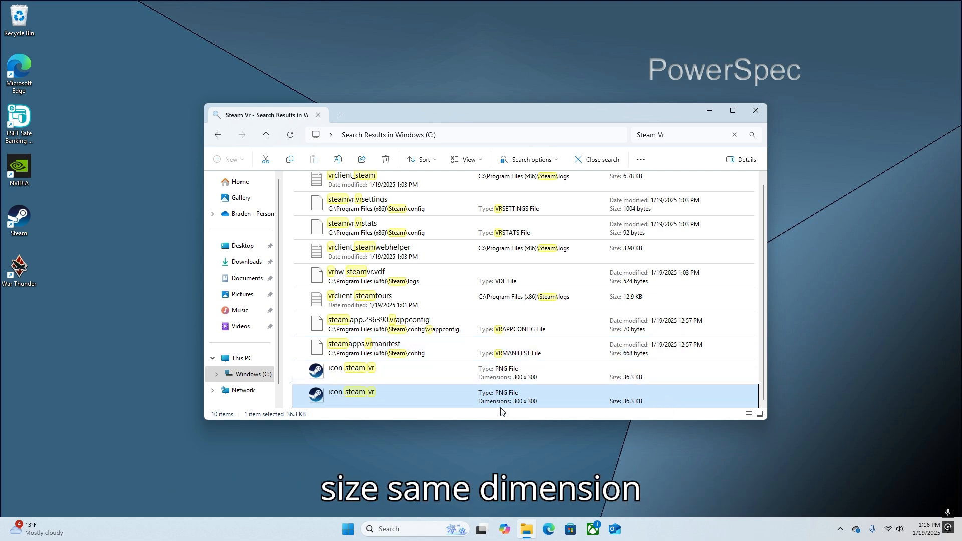
pyautogui.scroll(1, 615, 298)
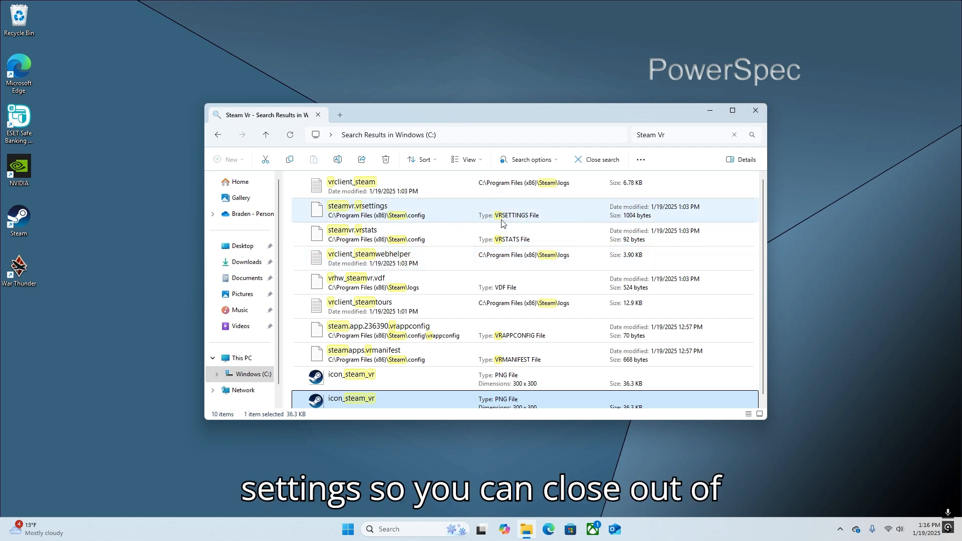
pyautogui.click(754, 110)
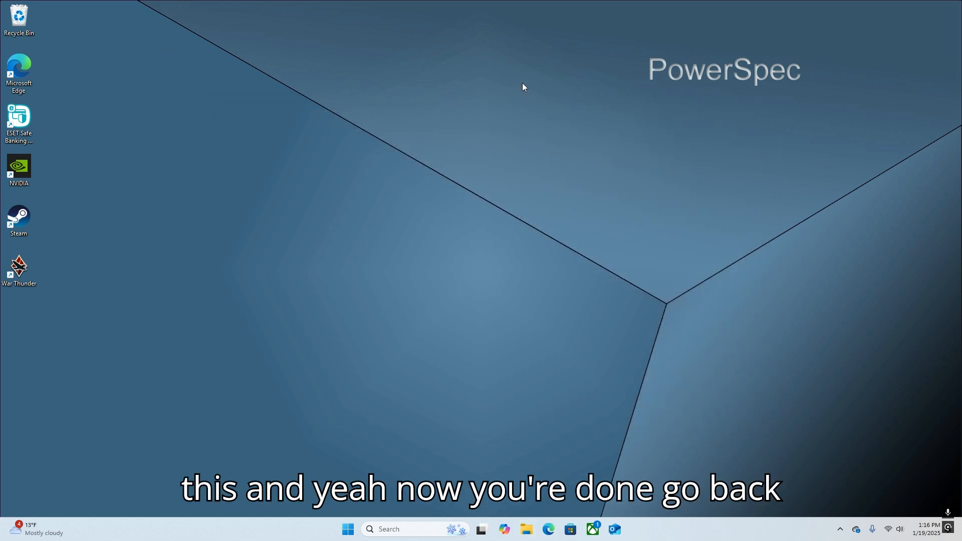
# Check the sound output devices and volume mixer in quick settings for Steam Streaming entries, then leave the sound output list.
pyautogui.click(893, 529)
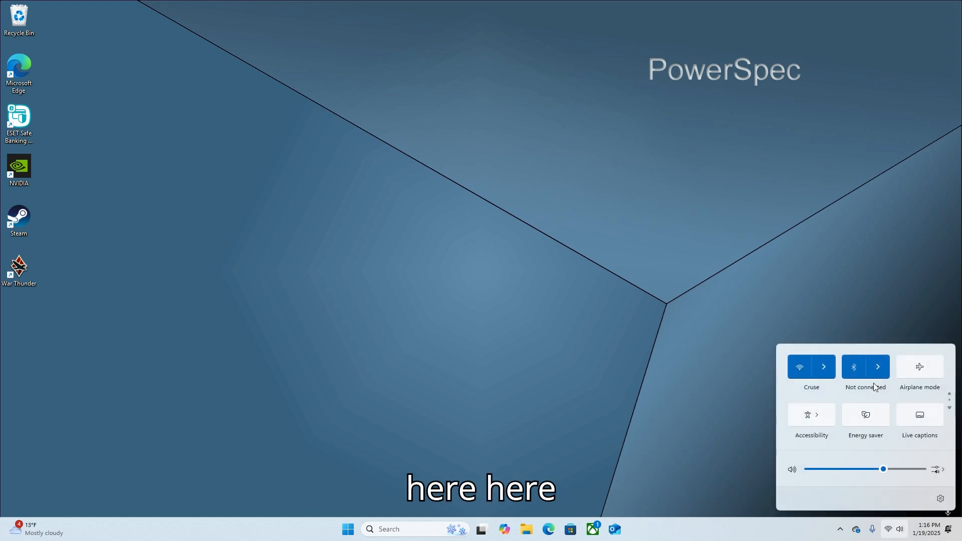
pyautogui.click(936, 470)
pyautogui.scroll(-2, 868, 380)
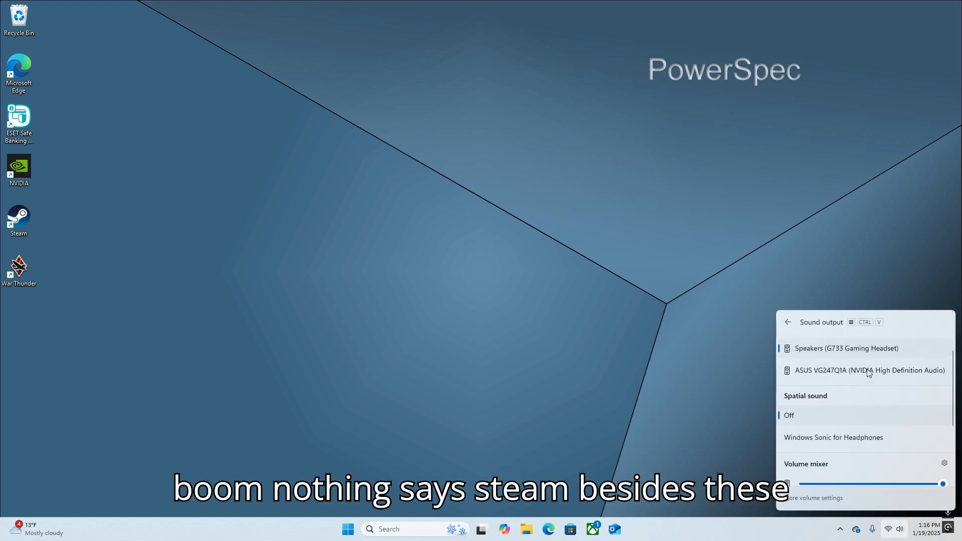
pyautogui.scroll(-2, 863, 416)
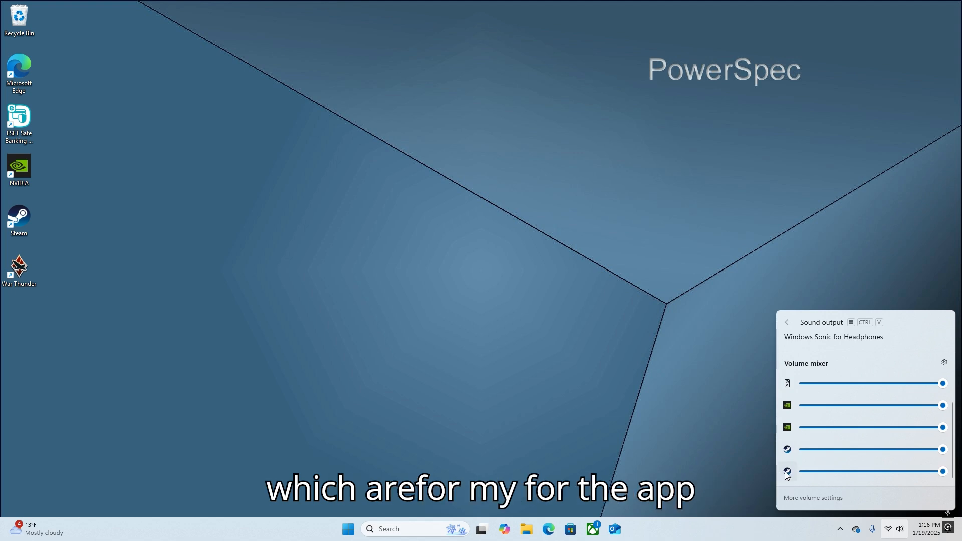
pyautogui.scroll(4, 872, 455)
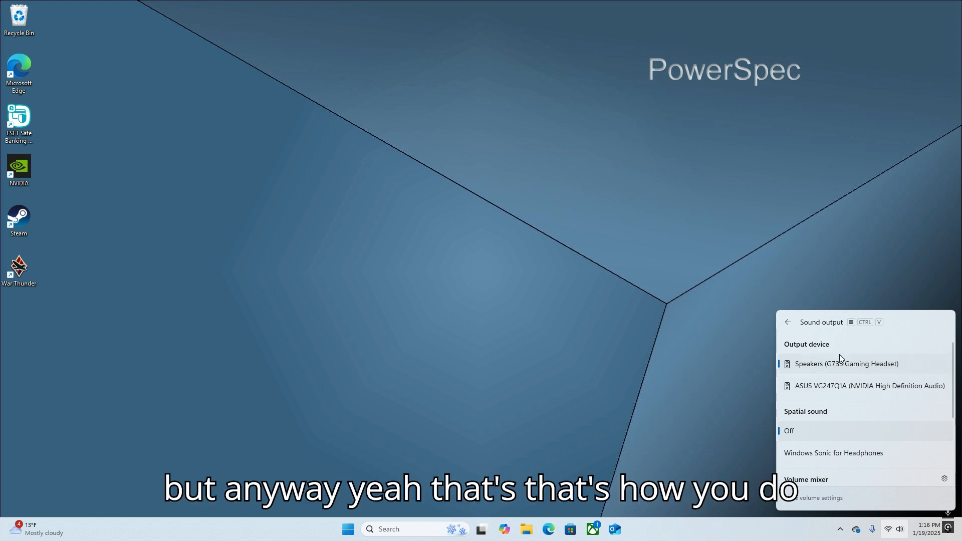
pyautogui.scroll(-1, 845, 396)
pyautogui.scroll(-3, 844, 399)
pyautogui.scroll(5, 829, 429)
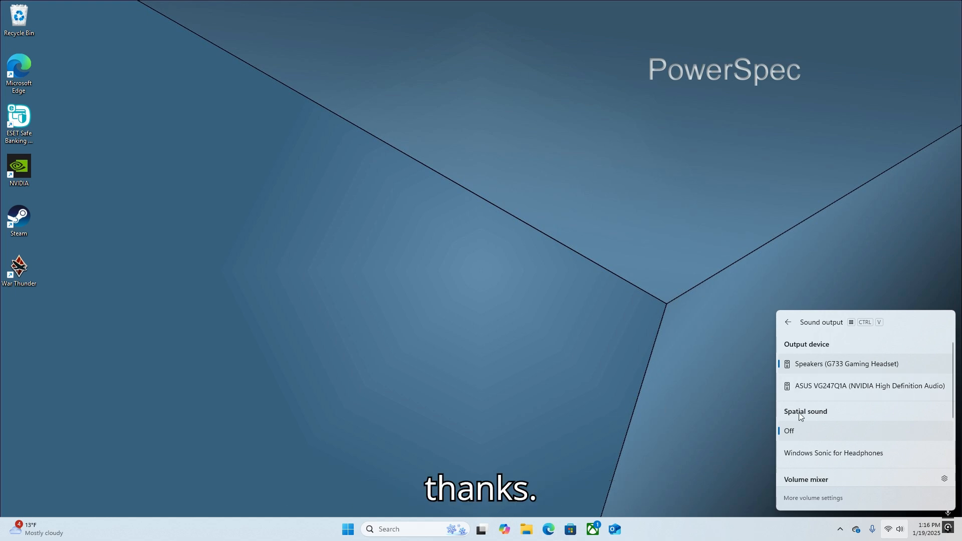
pyautogui.click(782, 322)
pyautogui.click(781, 325)
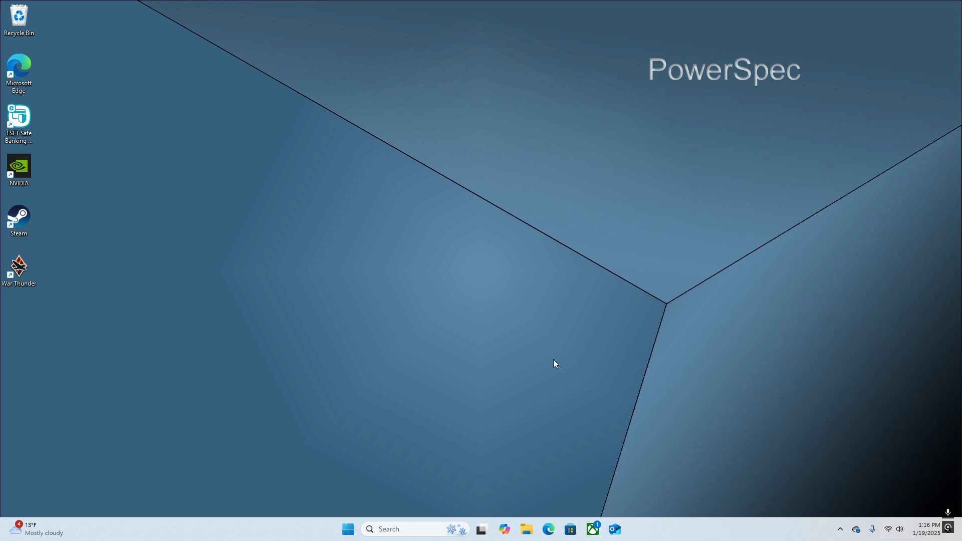